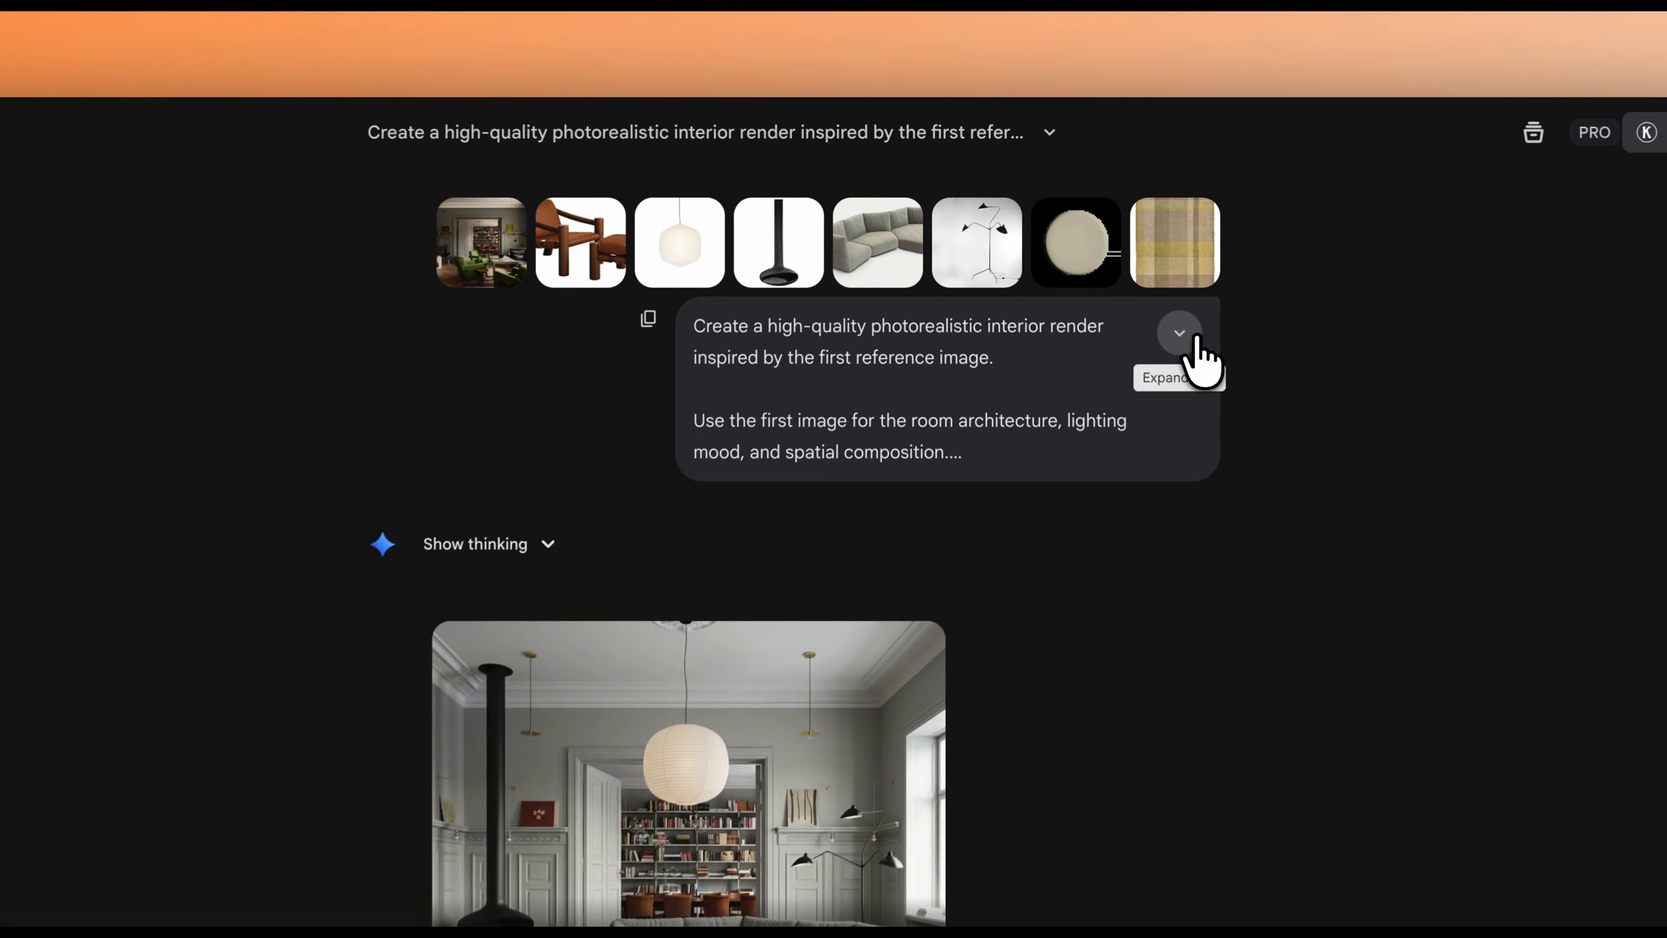
Expand and read the full interior render prompt, and view the generated living room image enlarged
{"action": "left_click", "coordinate": [1120, 277]}
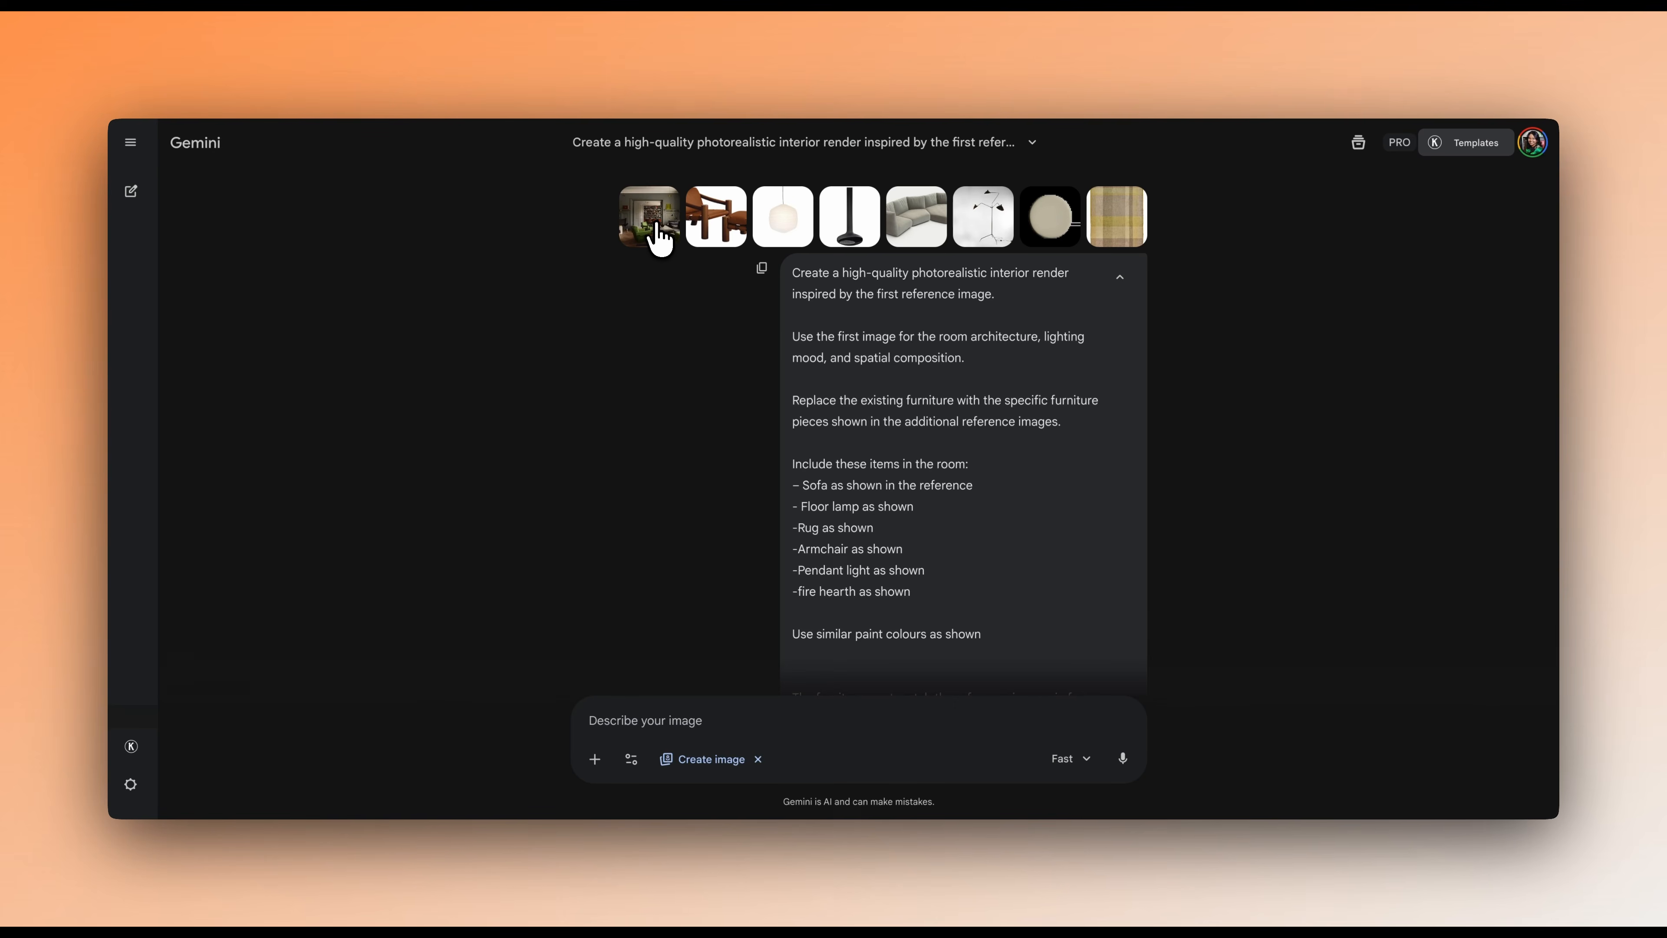
{"action": "scroll", "coordinate": [781, 578], "scroll_direction": "down", "scroll_amount": 2}
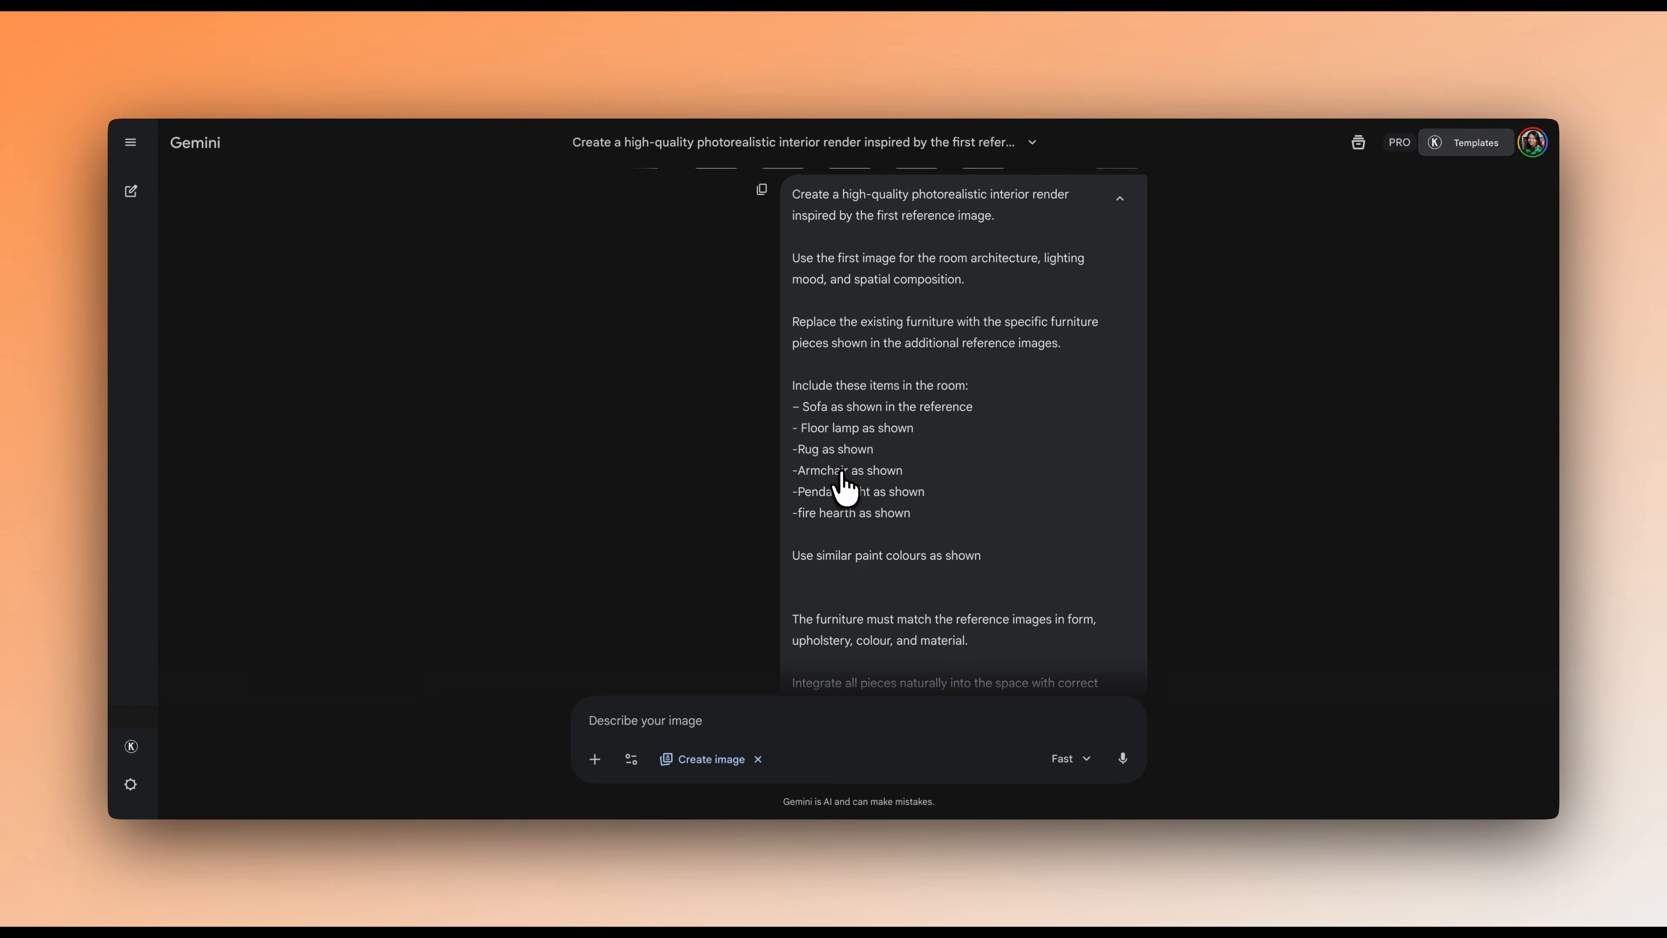
{"action": "scroll", "coordinate": [906, 565], "scroll_direction": "up", "scroll_amount": 2}
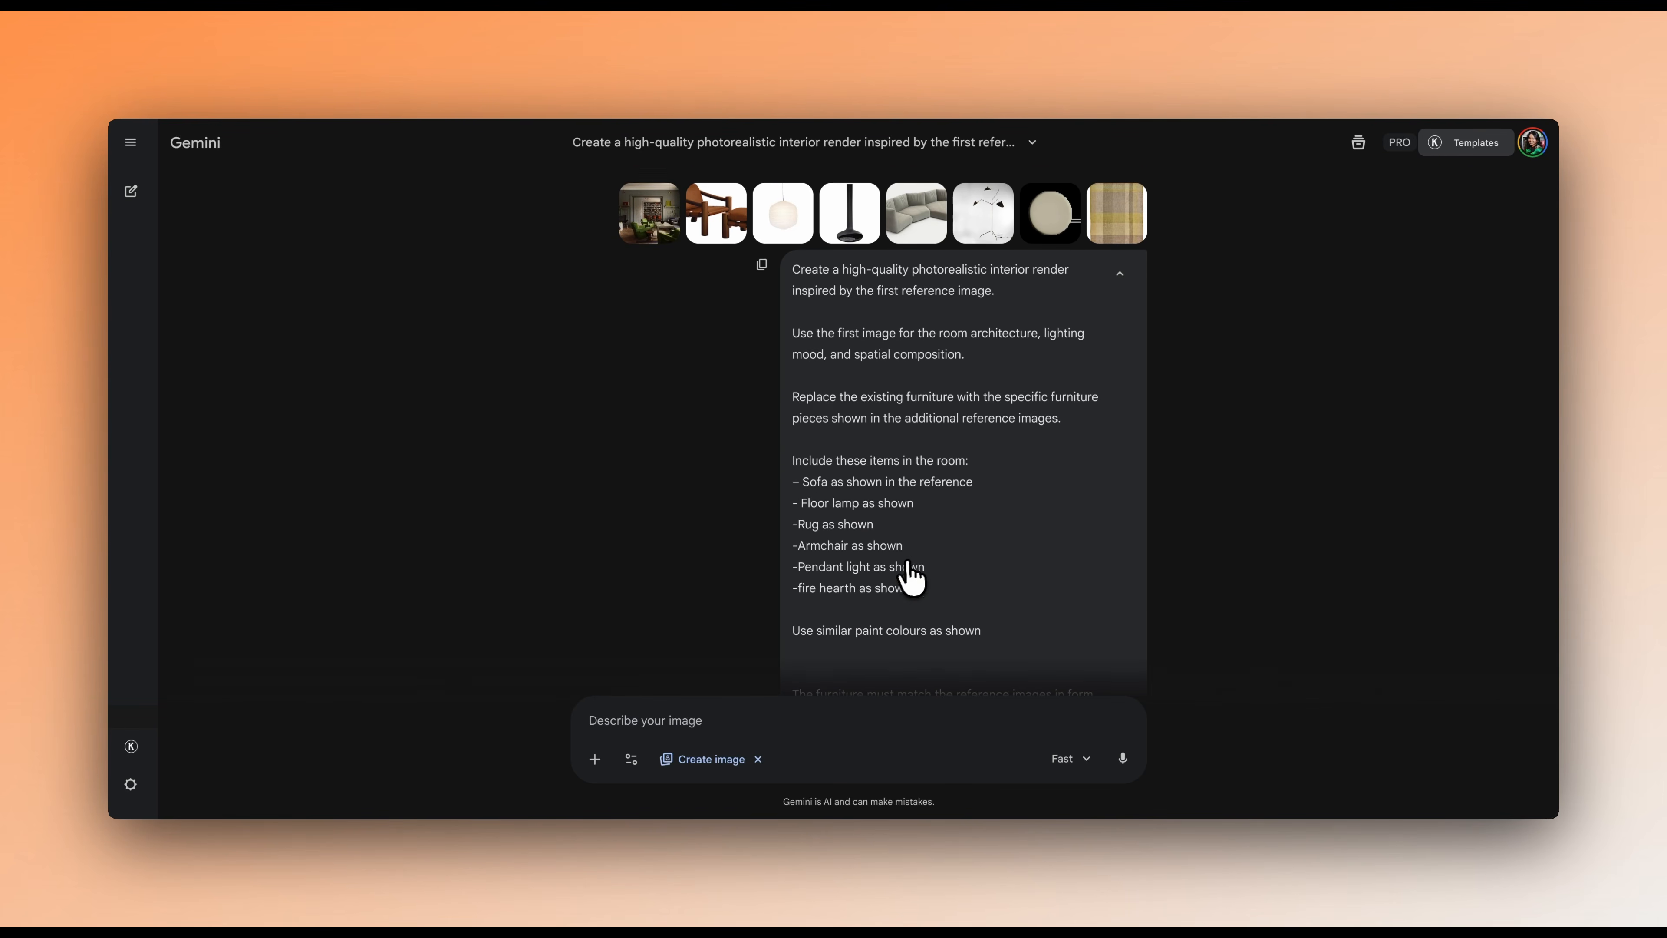
{"action": "scroll", "coordinate": [911, 578], "scroll_direction": "down", "scroll_amount": 6}
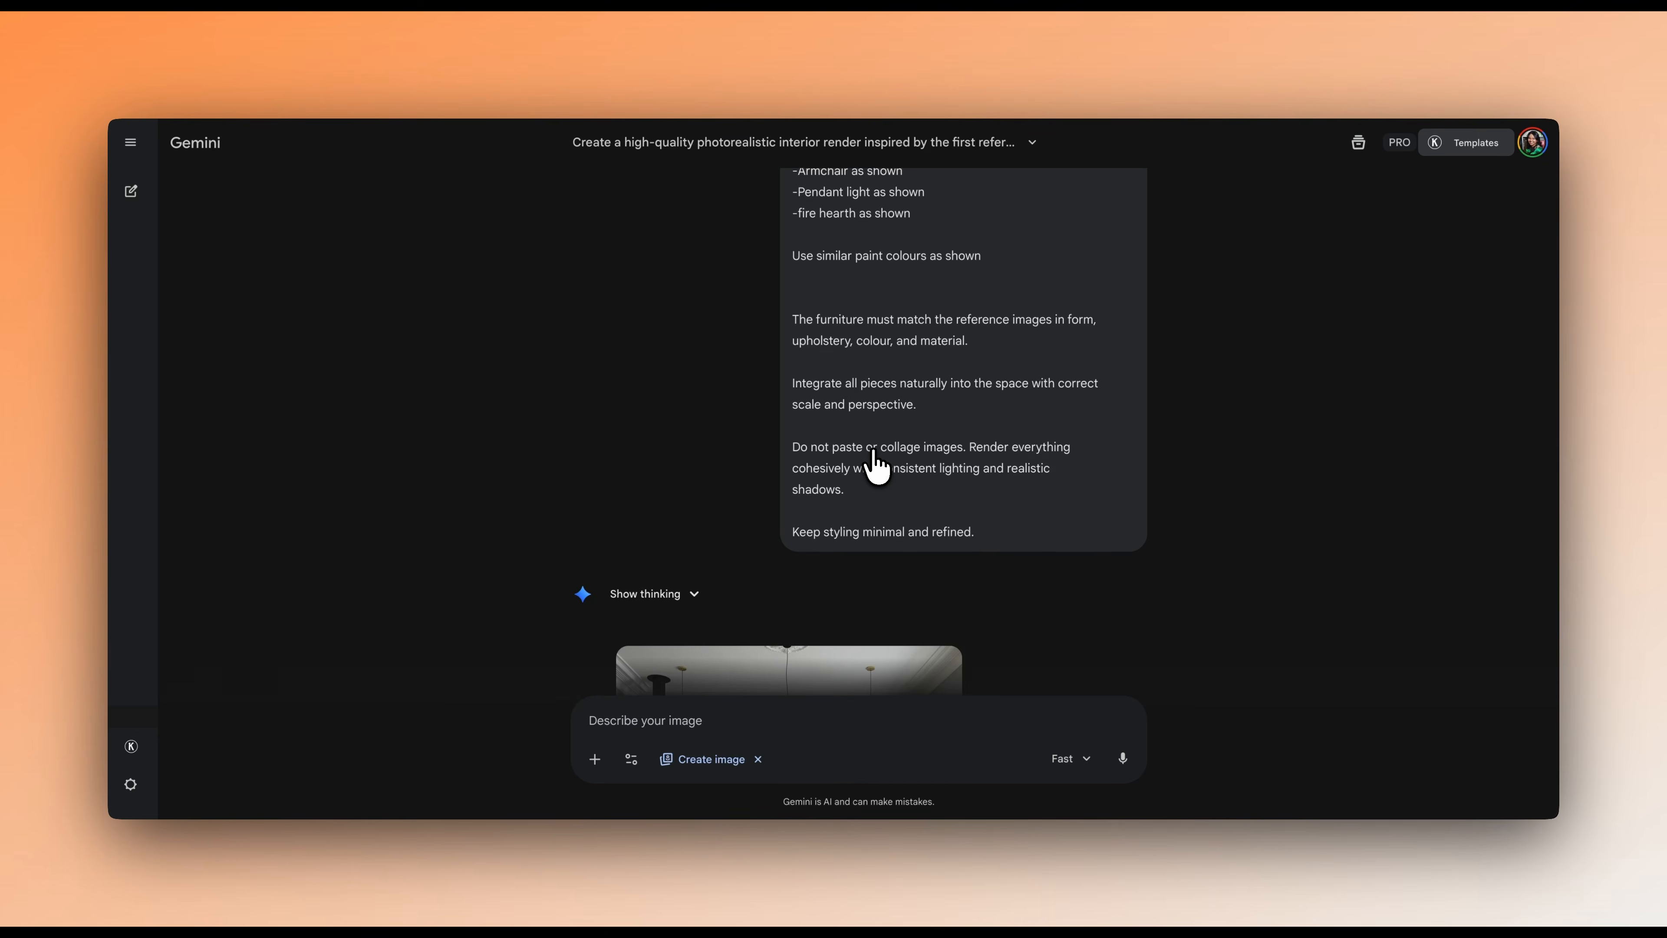
{"action": "scroll", "coordinate": [876, 467], "scroll_direction": "down", "scroll_amount": 6}
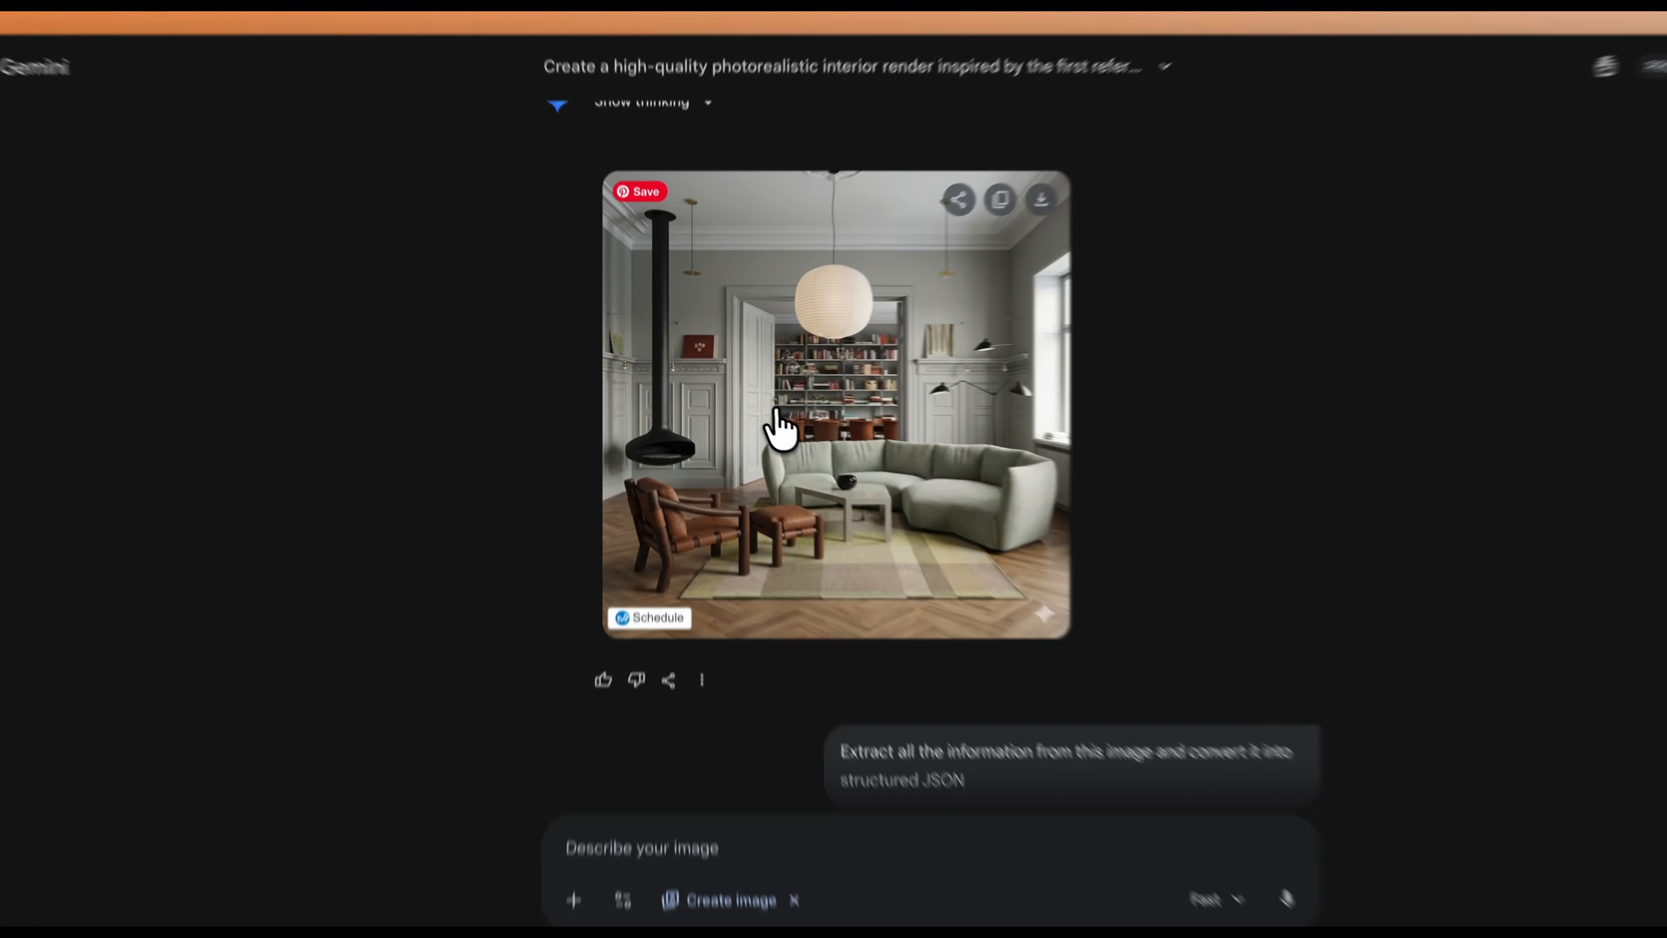
{"action": "left_click", "coordinate": [789, 414]}
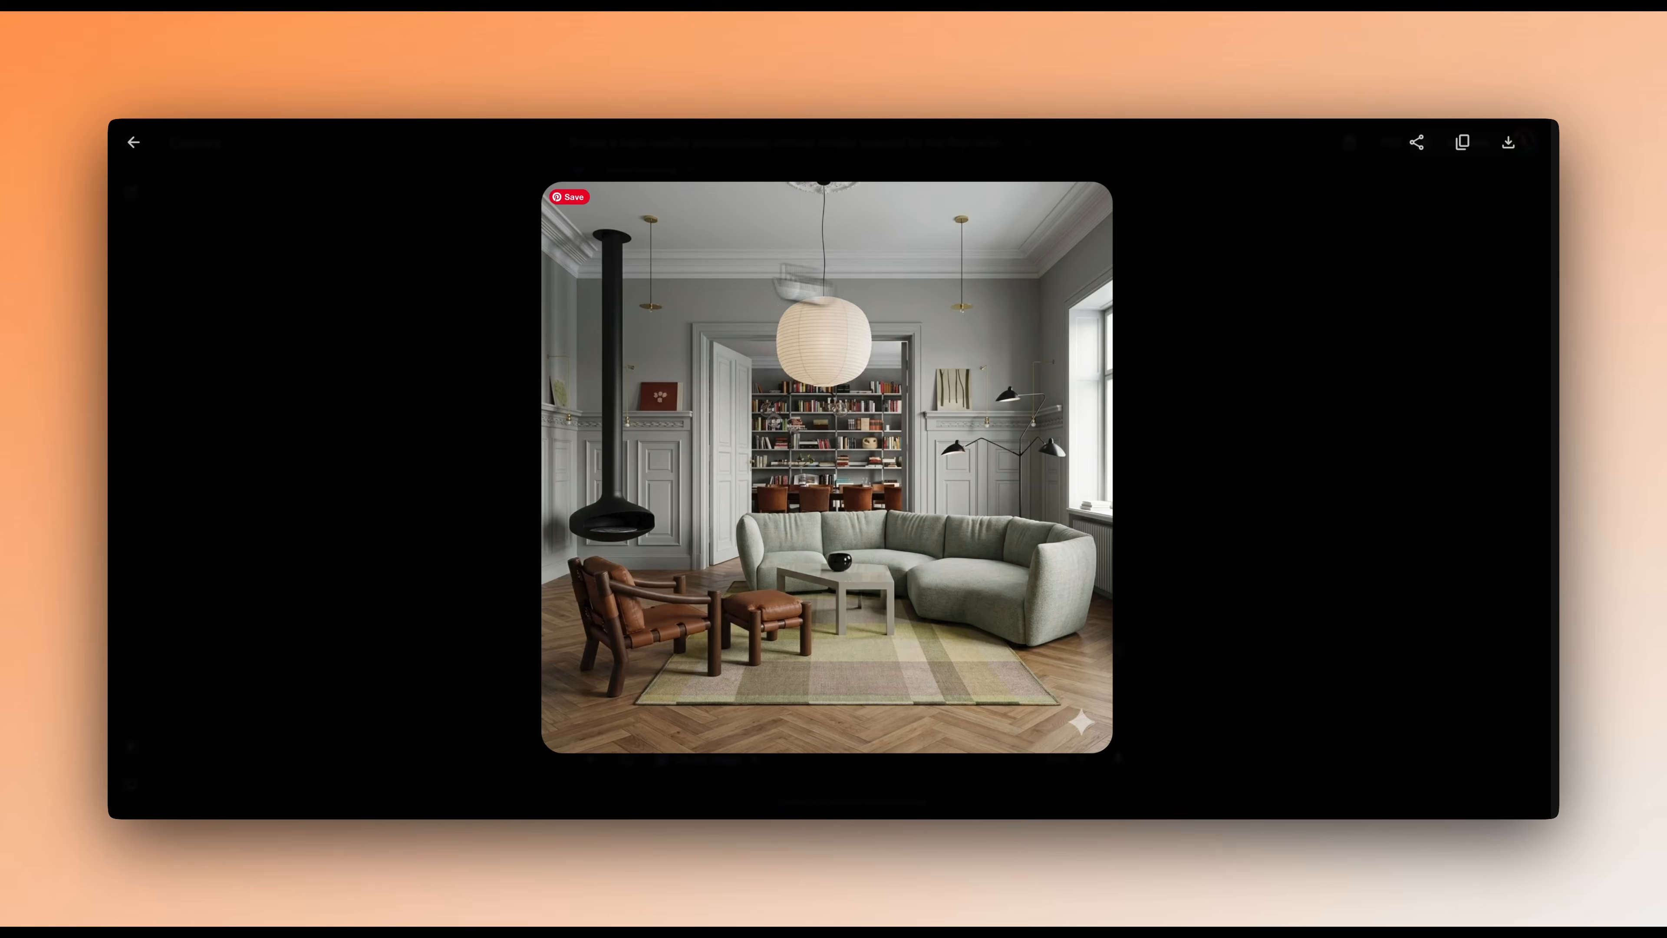
{"action": "key", "text": "Escape"}
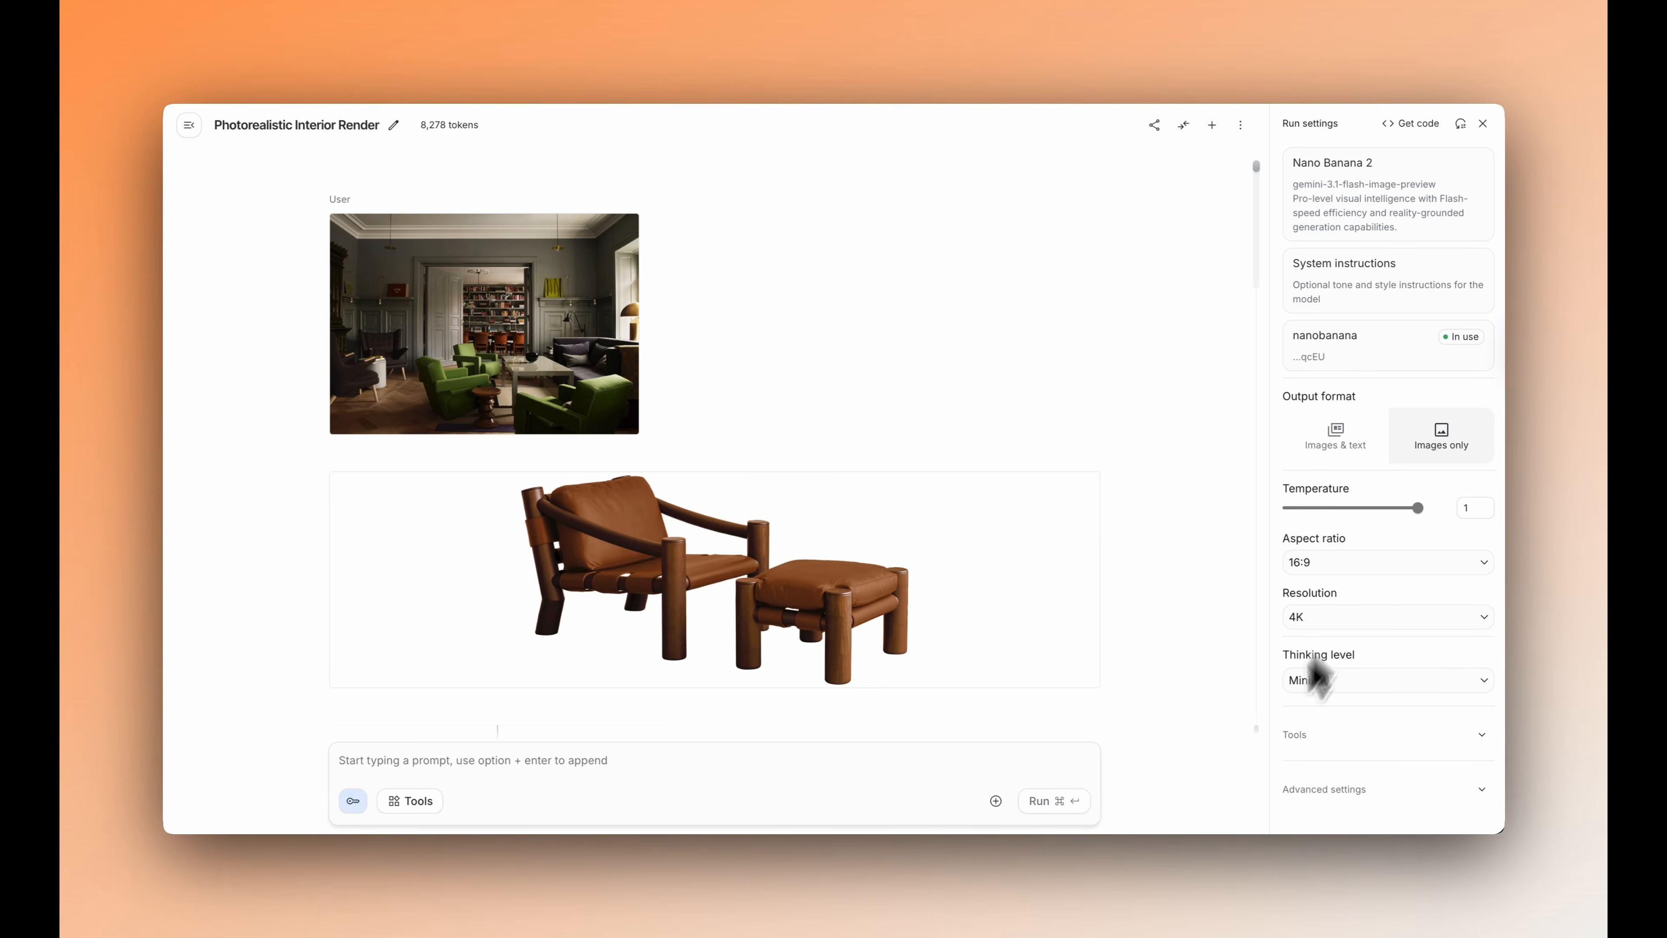
Review the reference images and prompt in the Photorealistic Interior Render chat, and open the generated image enlarged
{"action": "scroll", "coordinate": [394, 640], "scroll_direction": "down", "scroll_amount": 5}
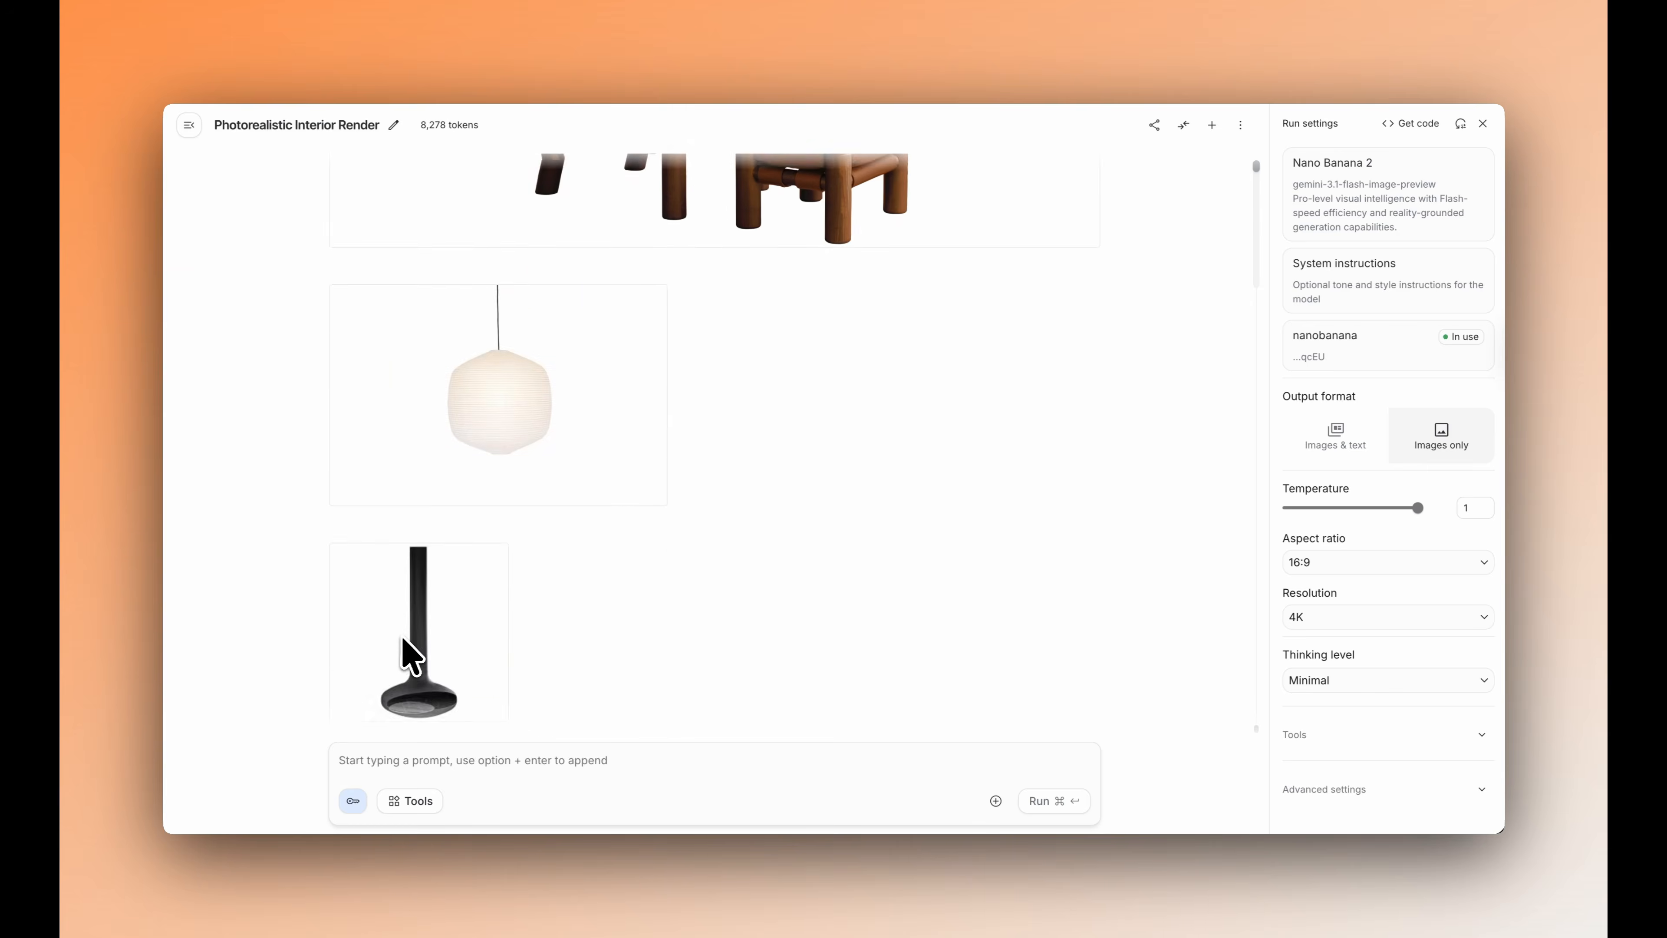
{"action": "scroll", "coordinate": [403, 638], "scroll_direction": "up", "scroll_amount": 5}
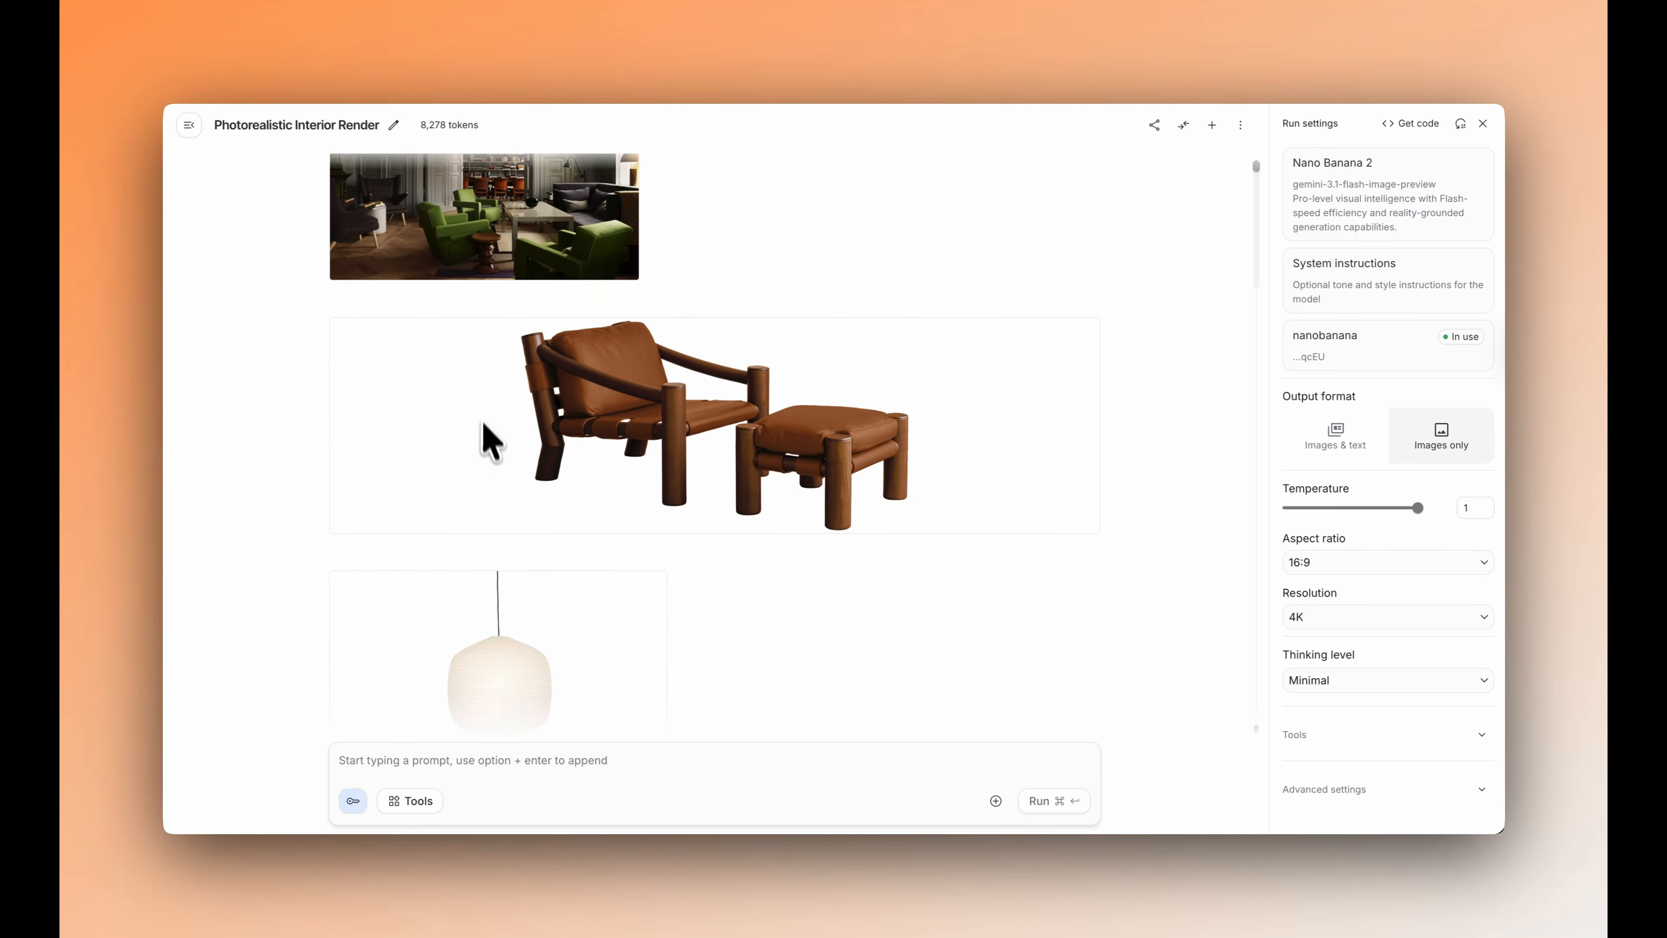
{"action": "scroll", "coordinate": [491, 442], "scroll_direction": "down", "scroll_amount": 5}
{"action": "scroll", "coordinate": [485, 439], "scroll_direction": "down", "scroll_amount": 10}
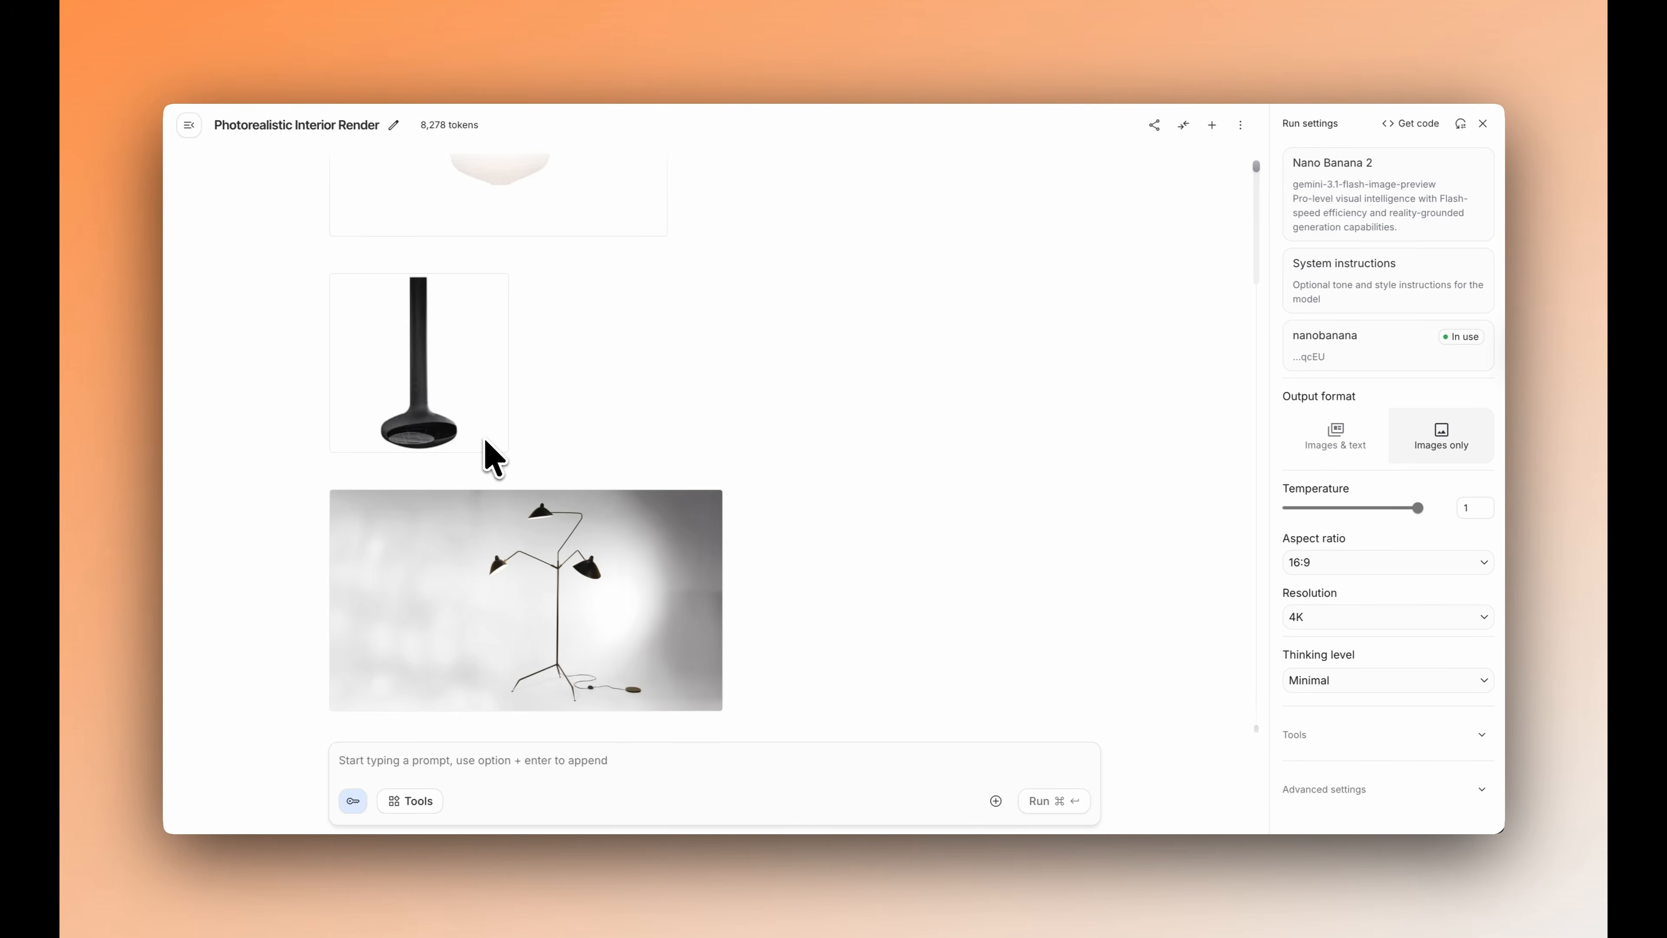
{"action": "scroll", "coordinate": [486, 437], "scroll_direction": "down", "scroll_amount": 4}
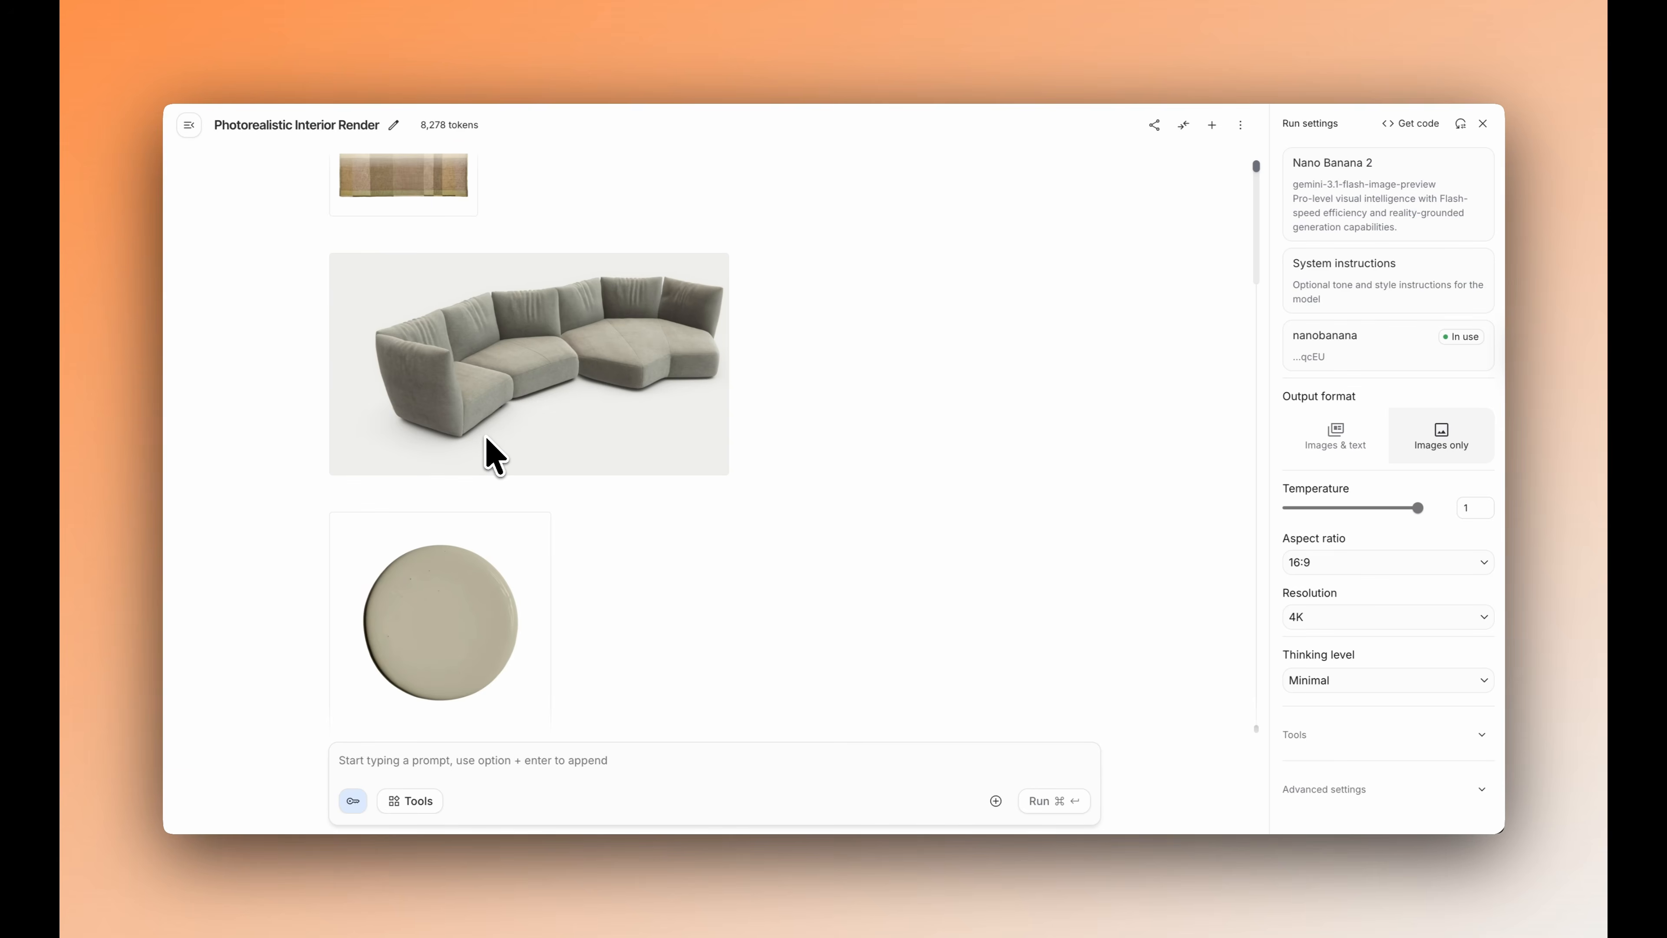
{"action": "scroll", "coordinate": [486, 437], "scroll_direction": "down", "scroll_amount": 6}
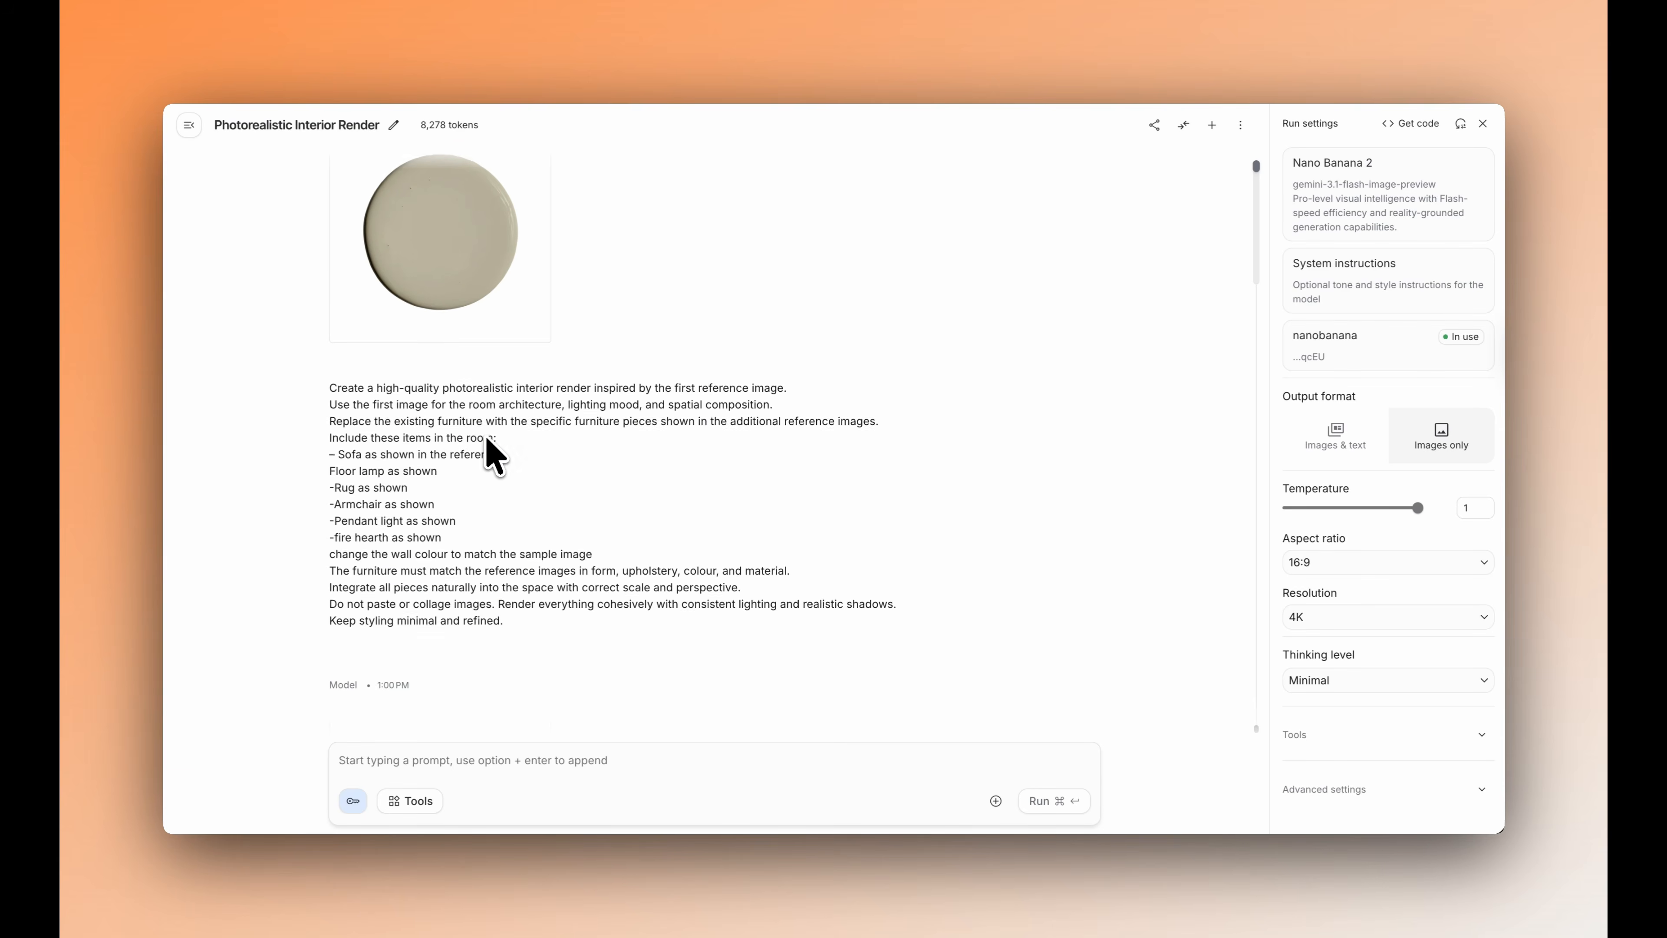
{"action": "scroll", "coordinate": [505, 607], "scroll_direction": "down", "scroll_amount": 4}
{"action": "left_click", "coordinate": [511, 607]}
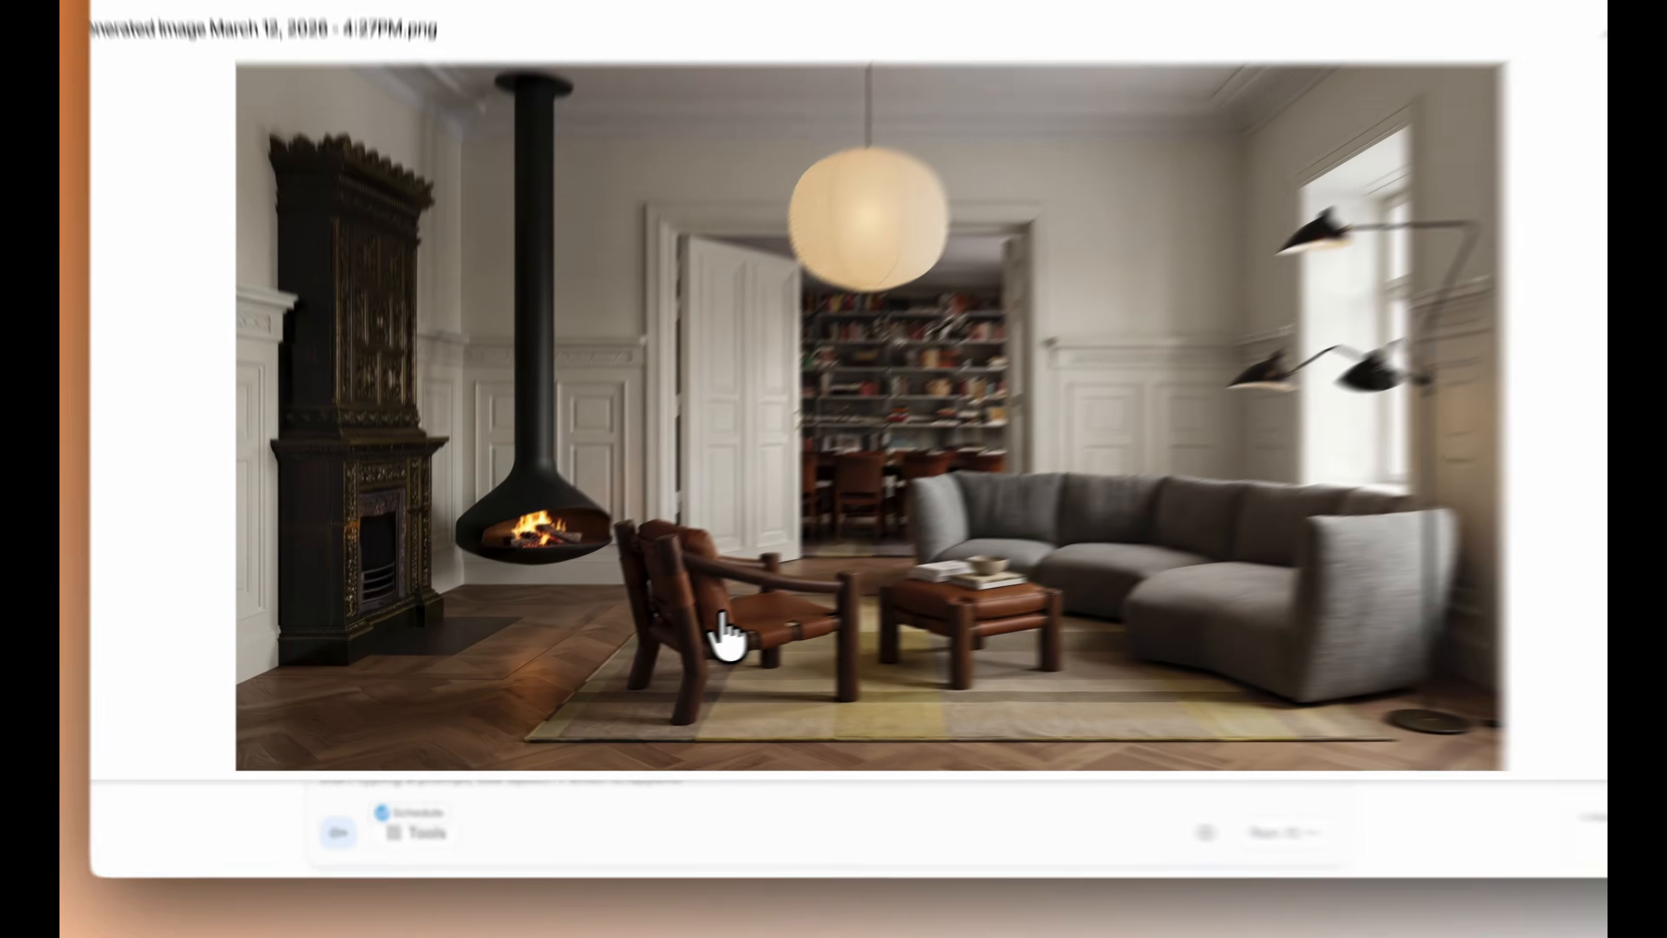
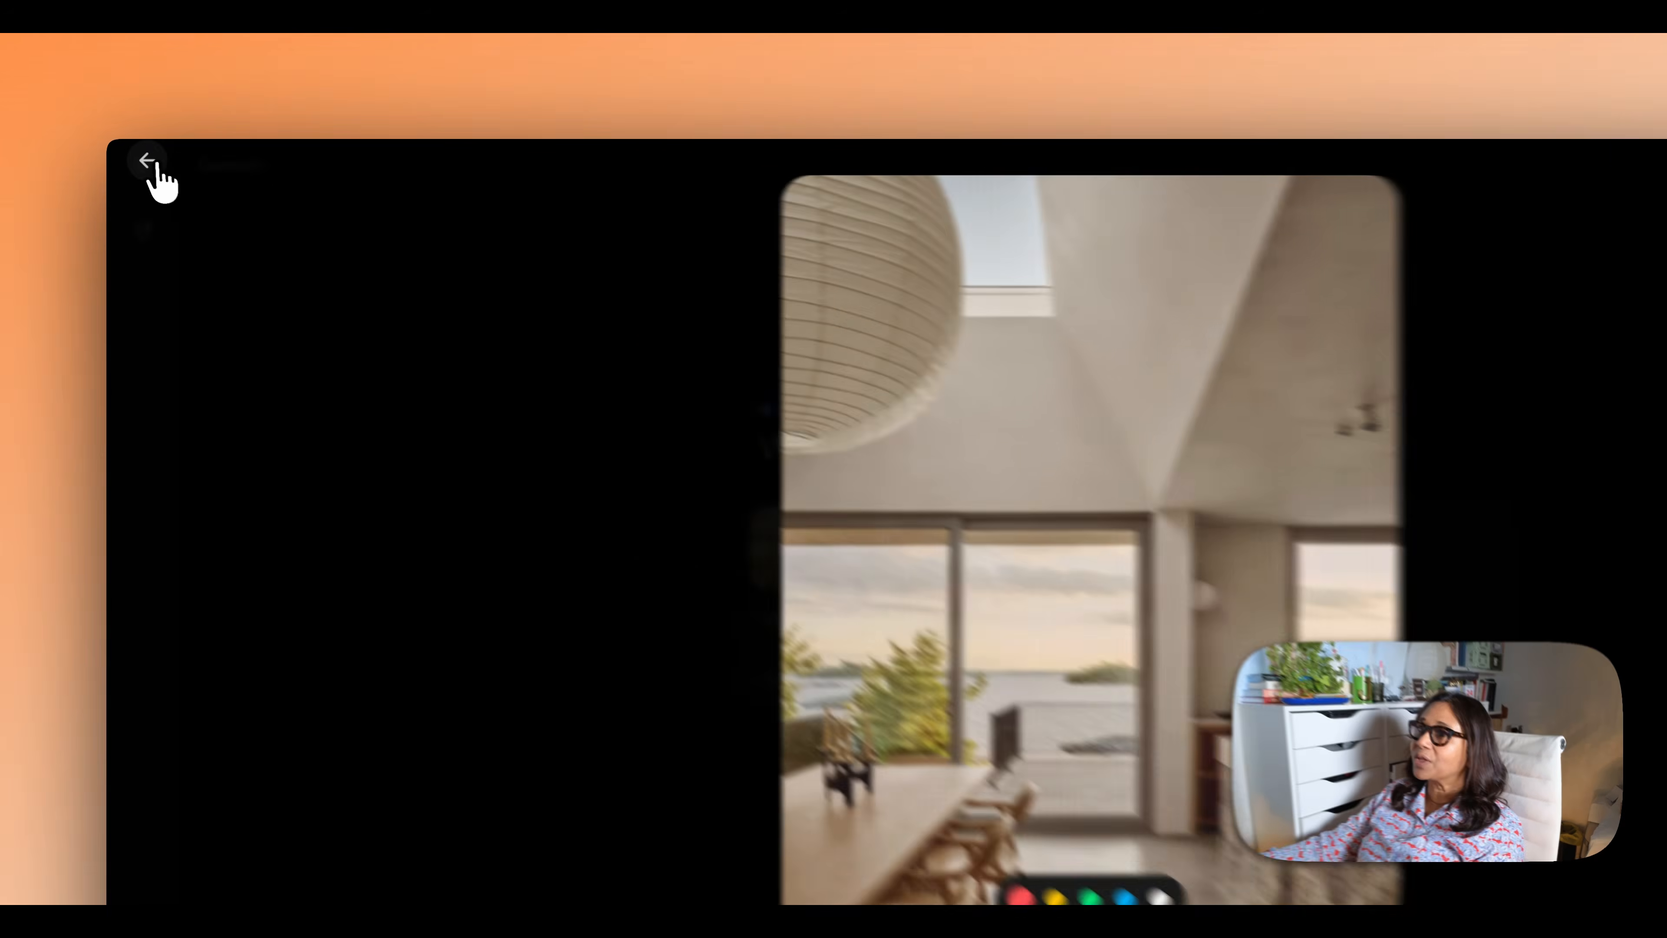
Close the enlarged room photo and highlight the prompt asking to extract its information into structured JSON
{"action": "left_click", "coordinate": [136, 155]}
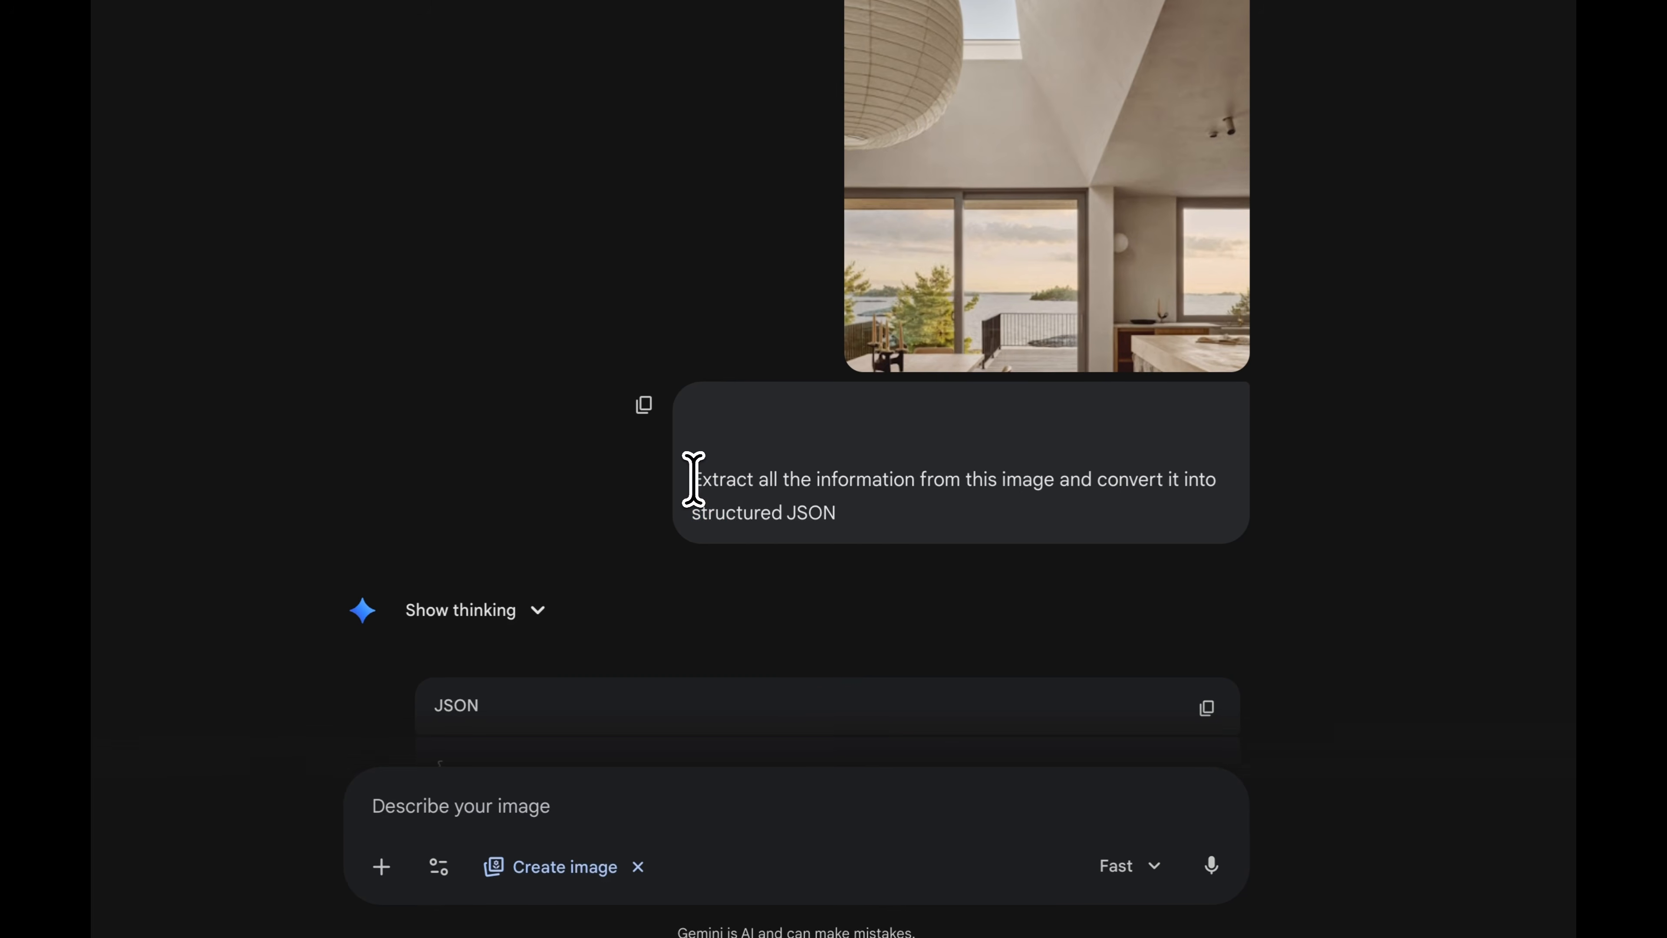
{"action": "left_click_drag", "start_coordinate": [694, 478], "coordinate": [837, 519]}
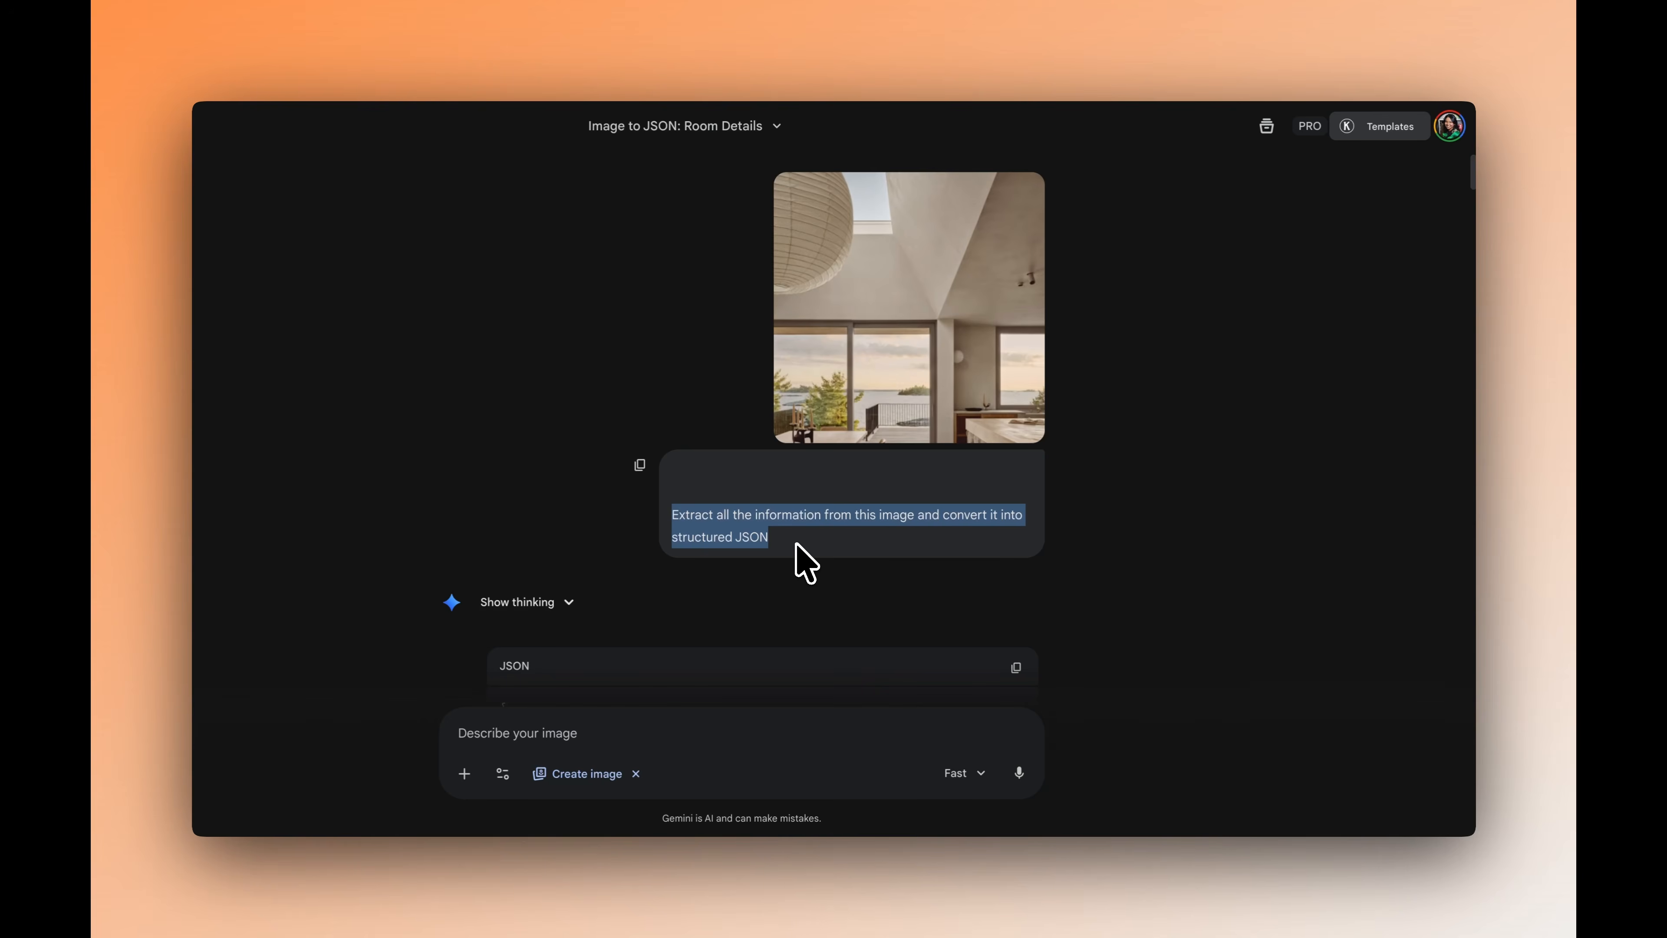
{"action": "scroll", "coordinate": [873, 575], "scroll_direction": "down", "scroll_amount": 2}
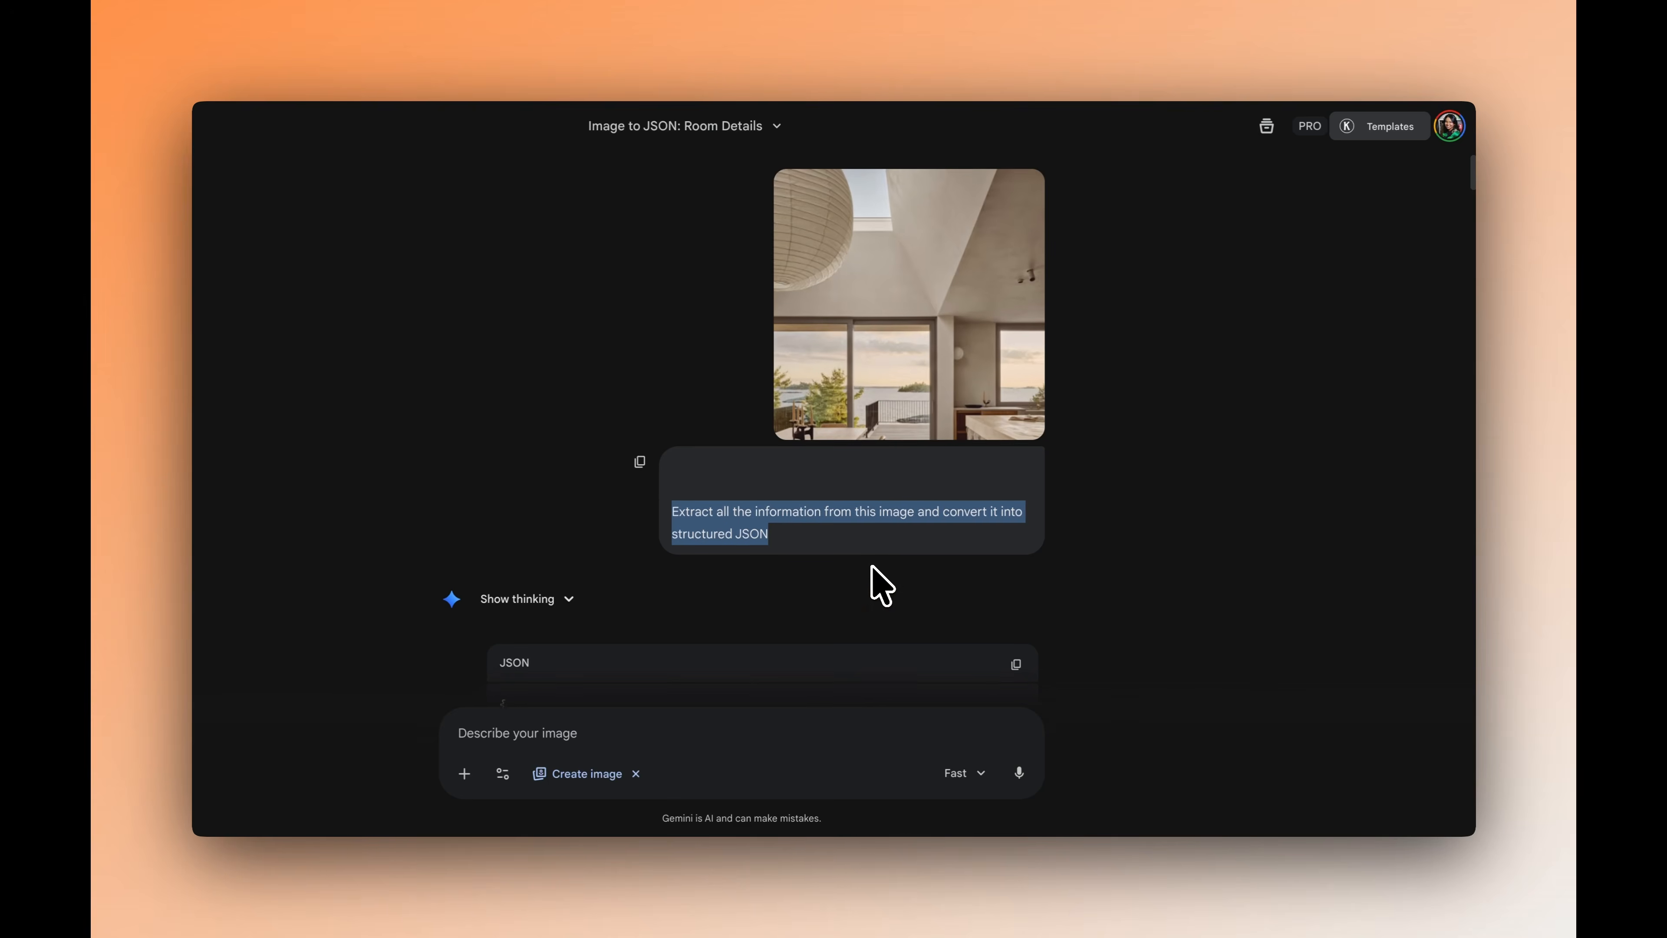
Examine the first JSON description of the room and highlight its room_details key
{"action": "scroll", "coordinate": [879, 585], "scroll_direction": "down", "scroll_amount": 5}
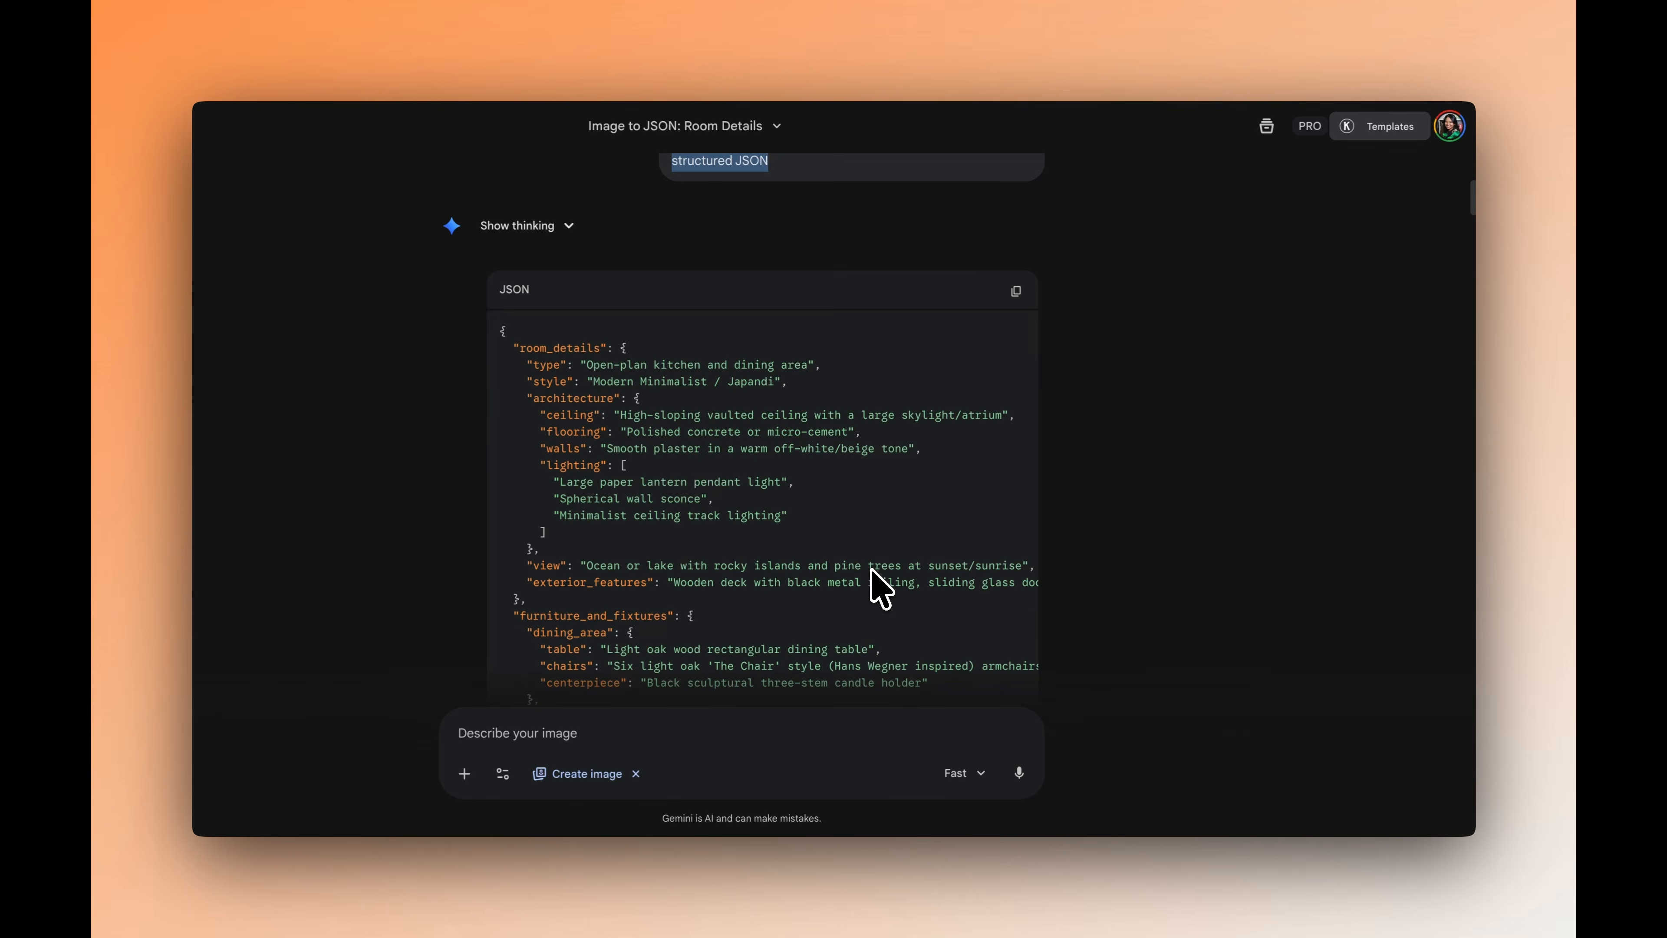
{"action": "scroll", "coordinate": [880, 587], "scroll_direction": "up", "scroll_amount": 2}
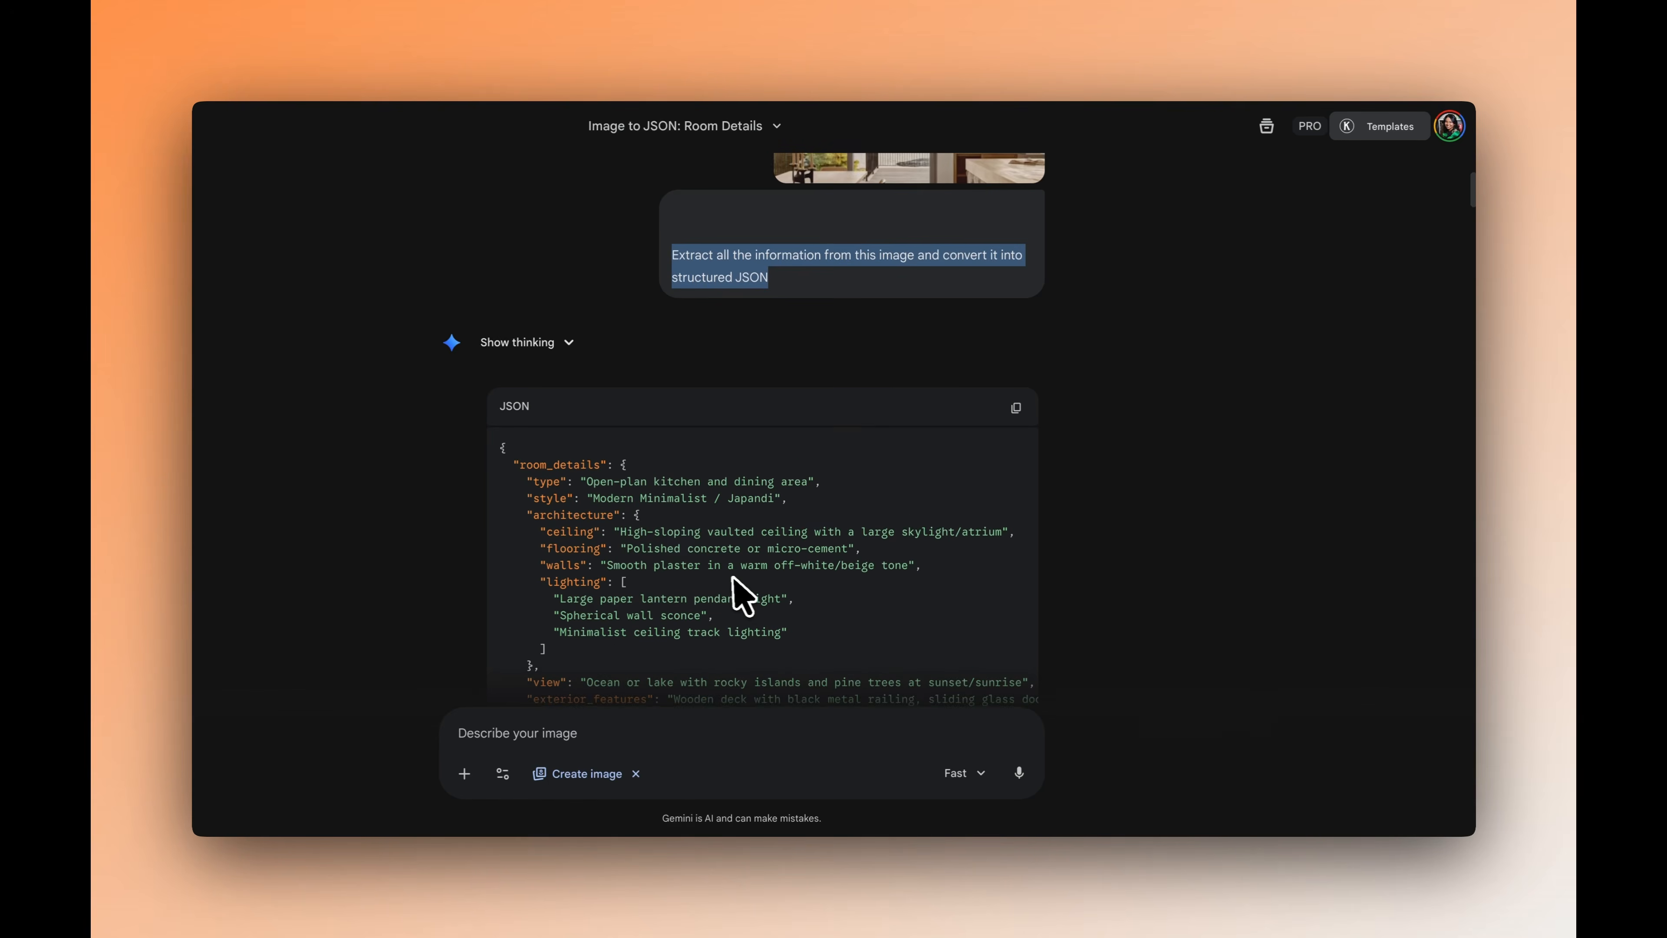
{"action": "scroll", "coordinate": [652, 584], "scroll_direction": "down", "scroll_amount": 8}
{"action": "scroll", "coordinate": [651, 585], "scroll_direction": "up", "scroll_amount": 4}
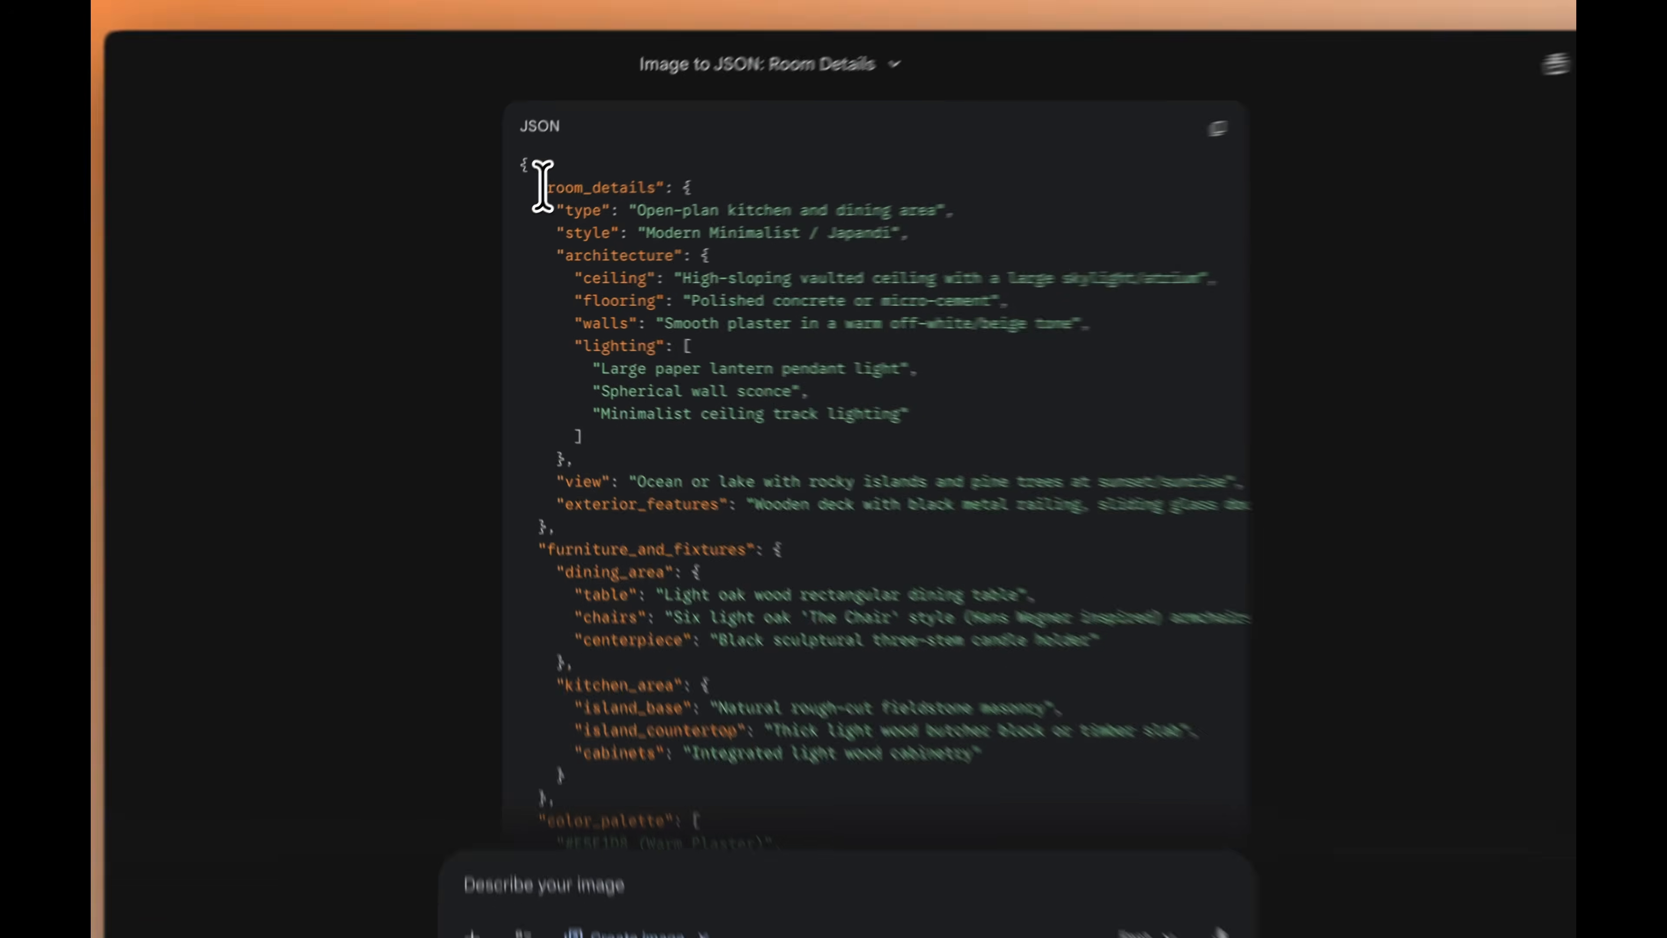
{"action": "left_click_drag", "start_coordinate": [521, 216], "coordinate": [628, 218]}
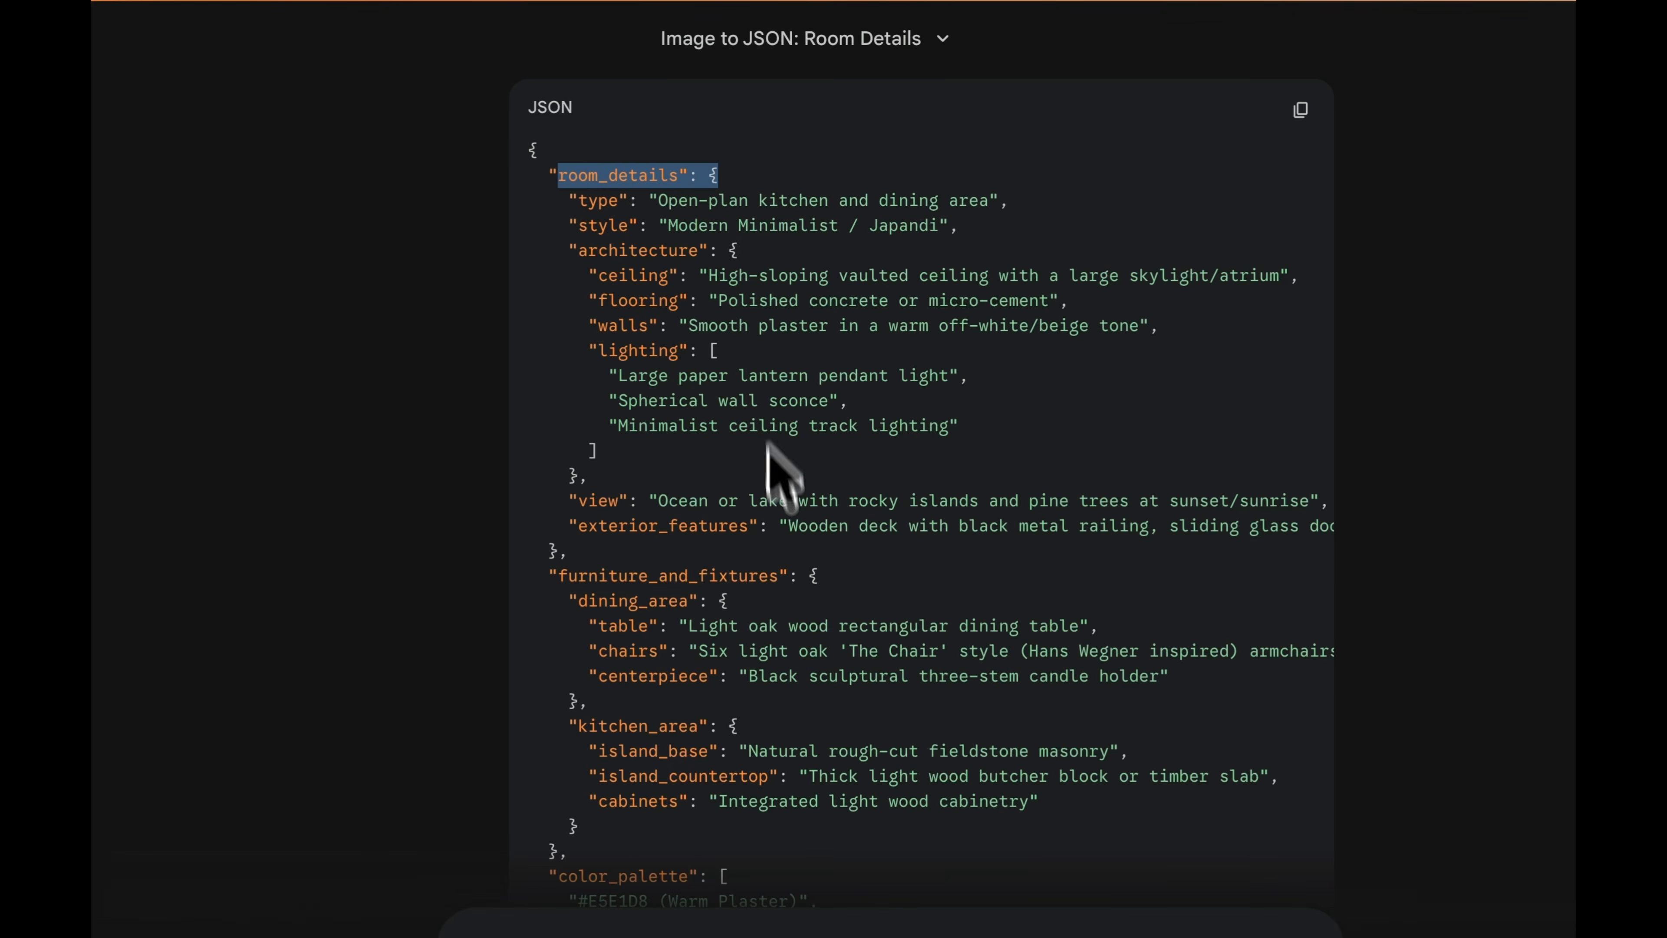
Examine the revised JSON with its lighting_analysis section and color palette, highlighting the light_quality value
{"action": "scroll", "coordinate": [916, 640], "scroll_direction": "down", "scroll_amount": 5}
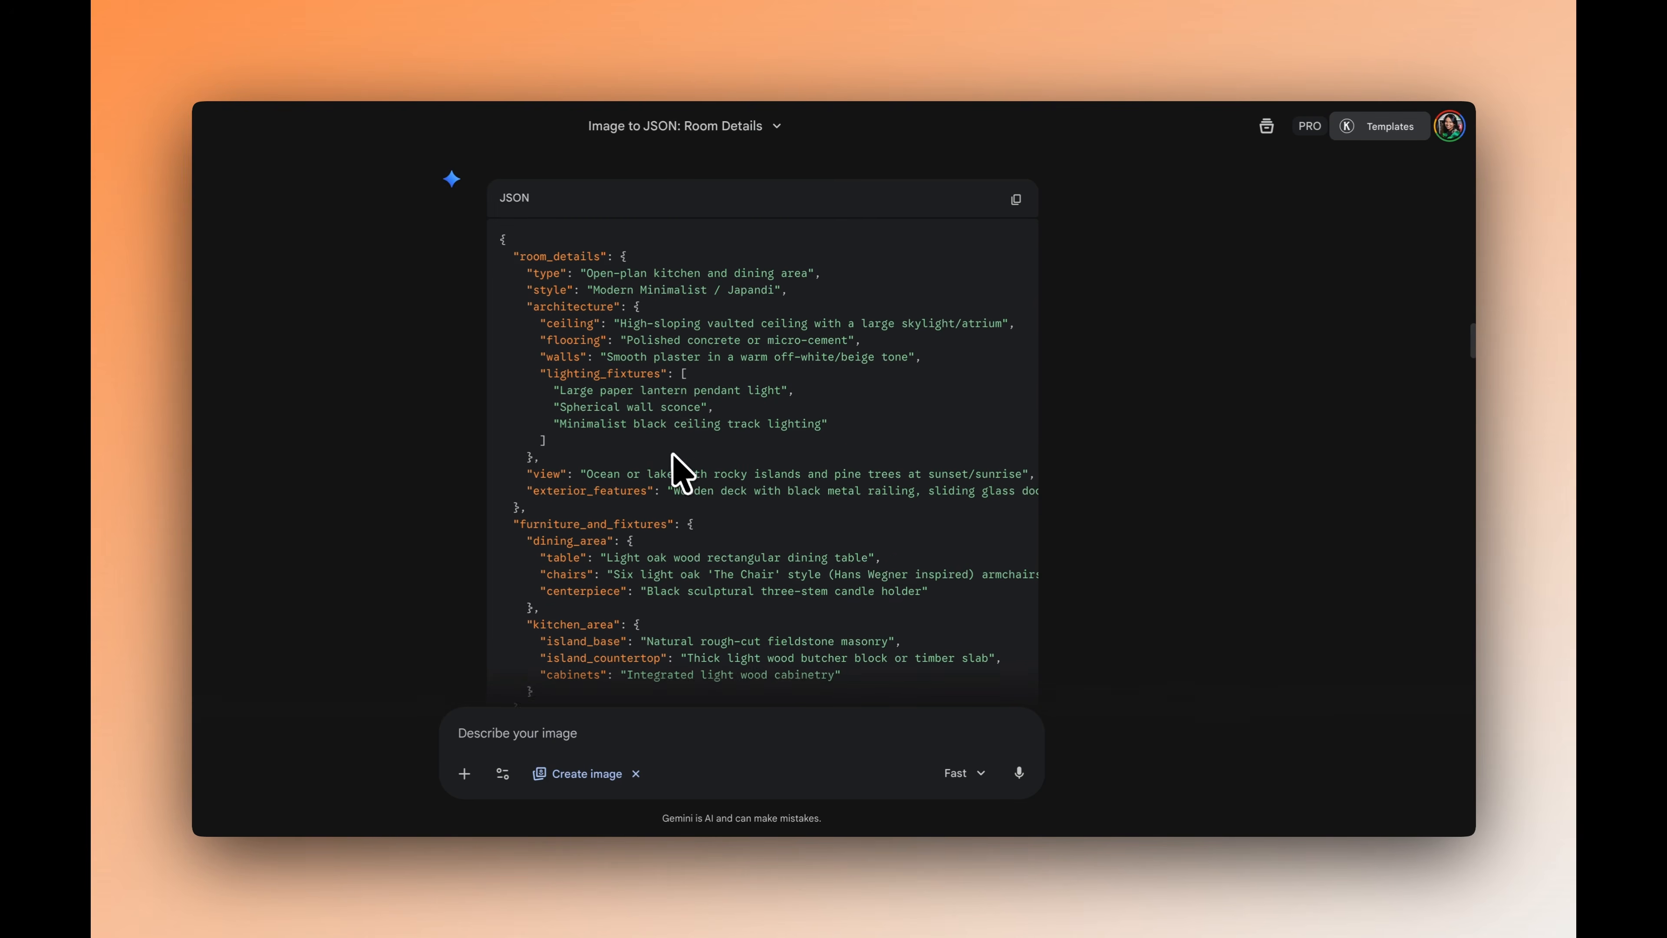
{"action": "scroll", "coordinate": [682, 472], "scroll_direction": "down", "scroll_amount": 1}
{"action": "scroll", "coordinate": [707, 522], "scroll_direction": "down", "scroll_amount": 2}
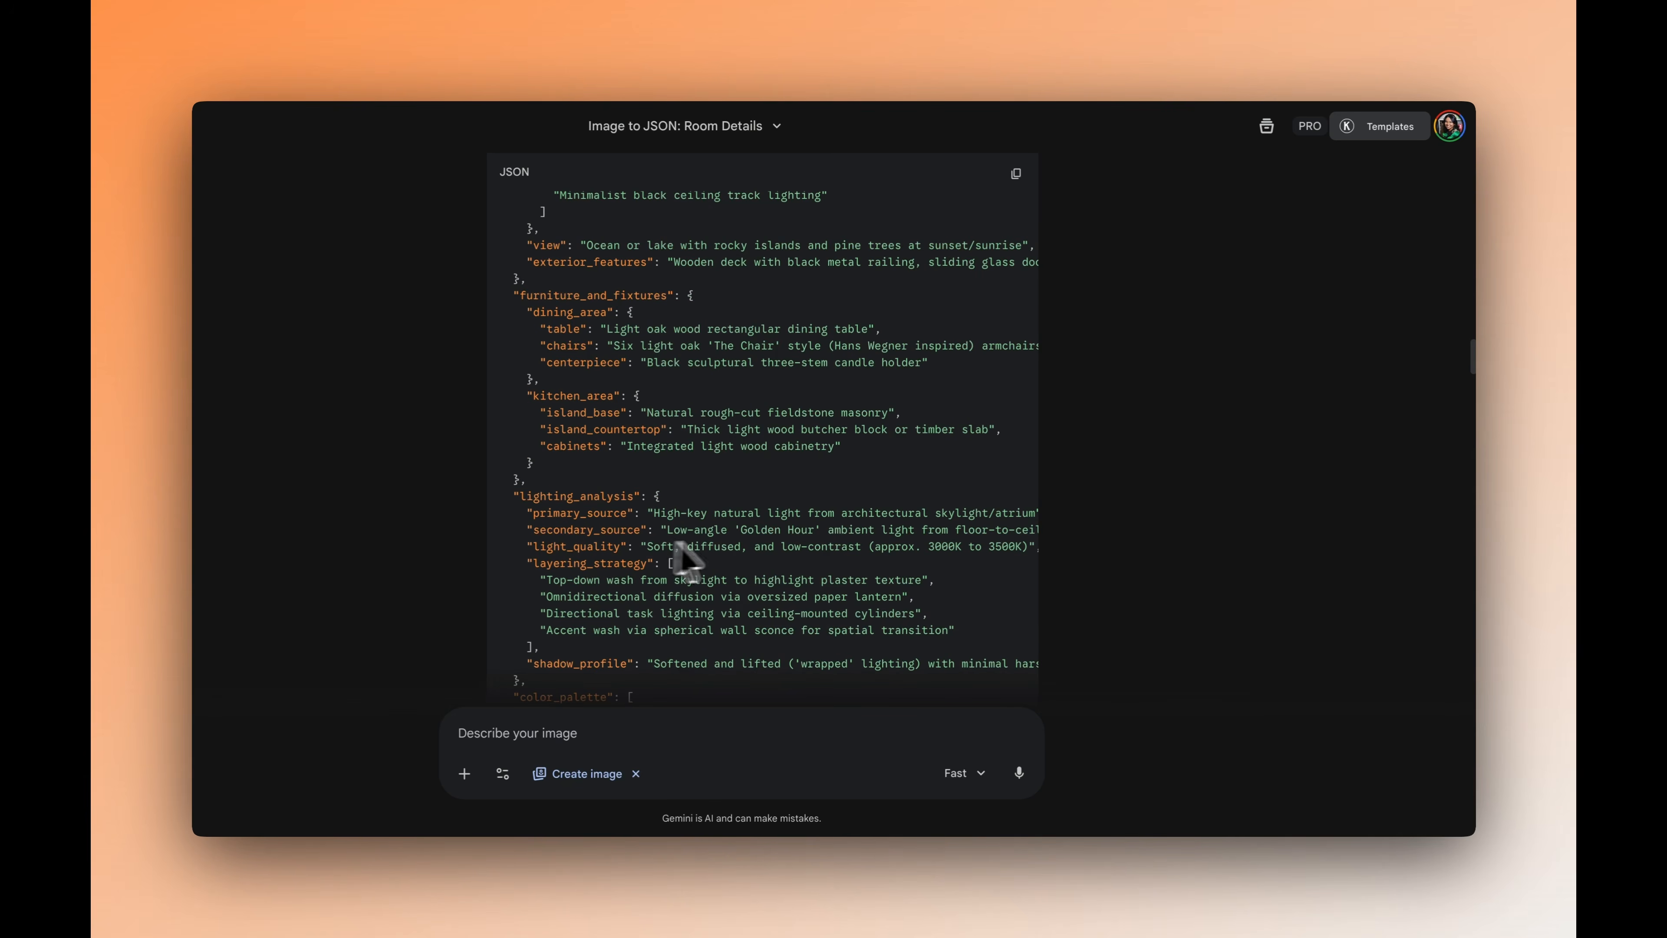
{"action": "left_click_drag", "start_coordinate": [647, 546], "coordinate": [1029, 546]}
{"action": "left_click_drag", "start_coordinate": [1124, 497], "coordinate": [1147, 509]}
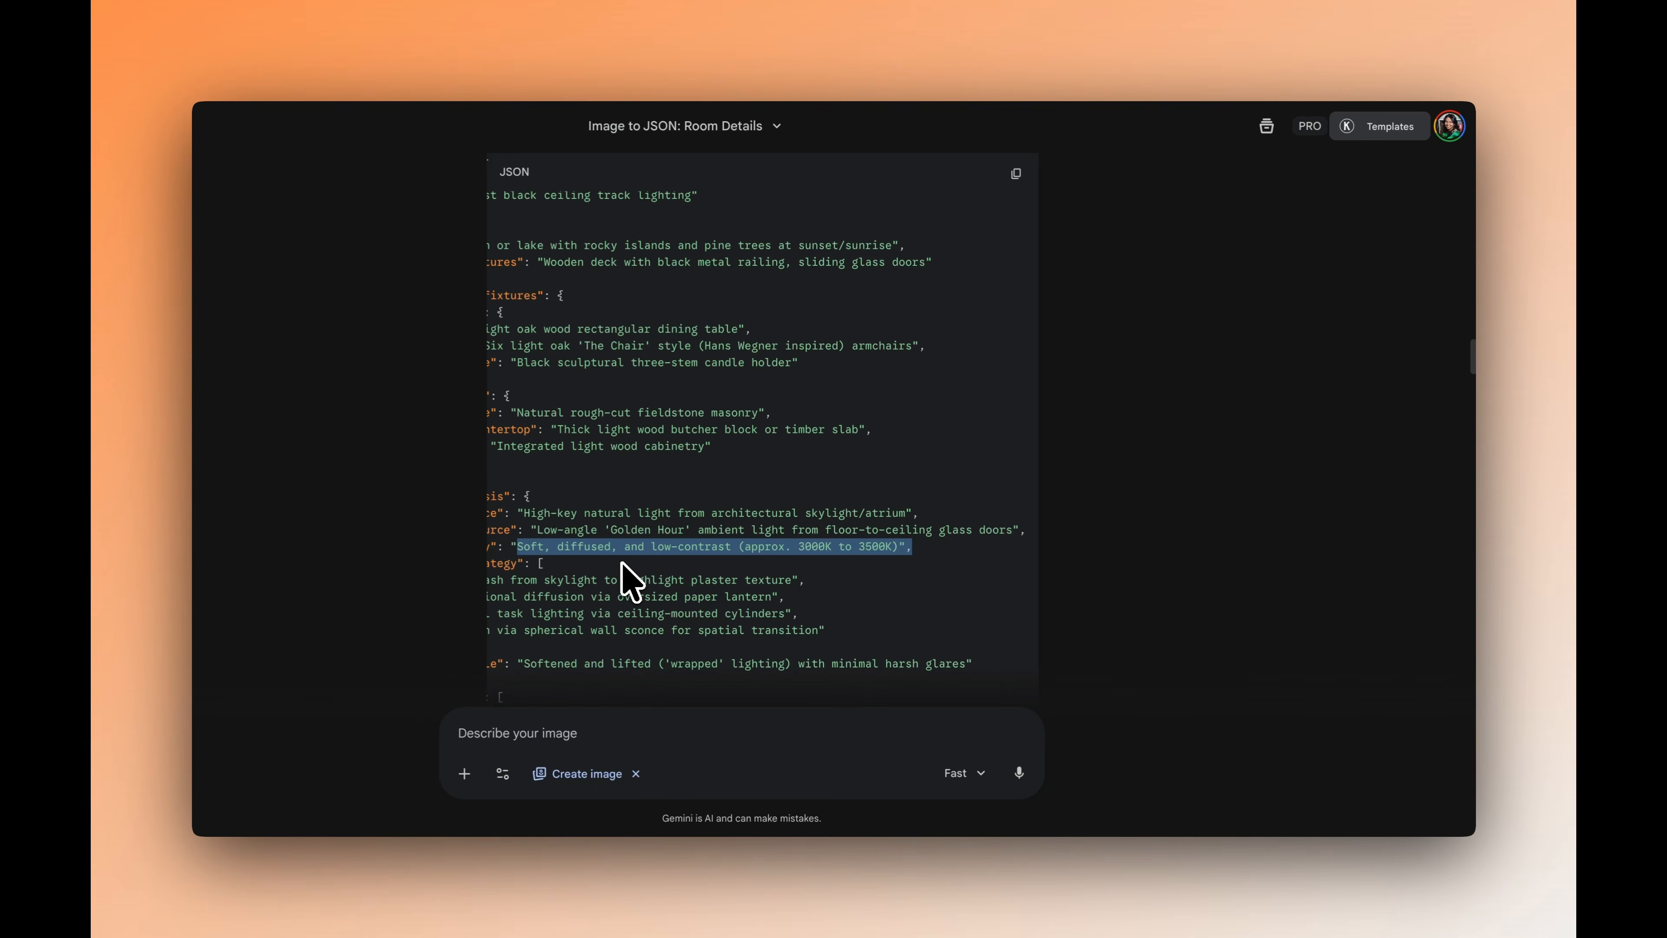
{"action": "scroll", "coordinate": [625, 566], "scroll_direction": "down", "scroll_amount": 5}
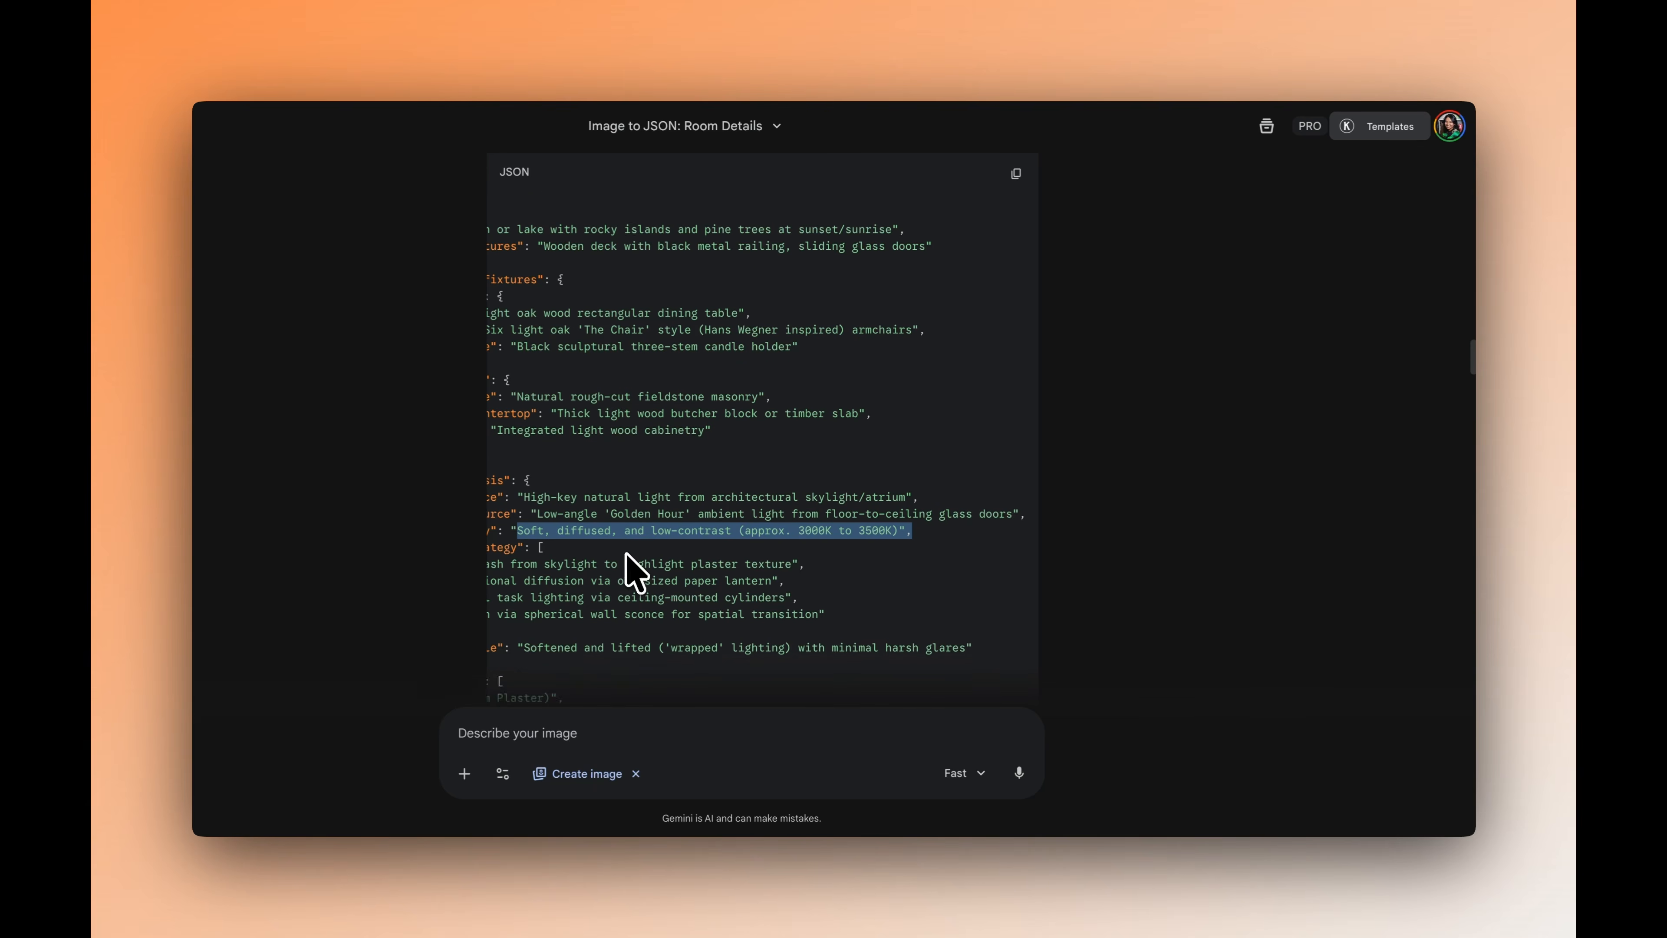
{"action": "scroll", "coordinate": [722, 460], "scroll_direction": "left", "scroll_amount": 3}
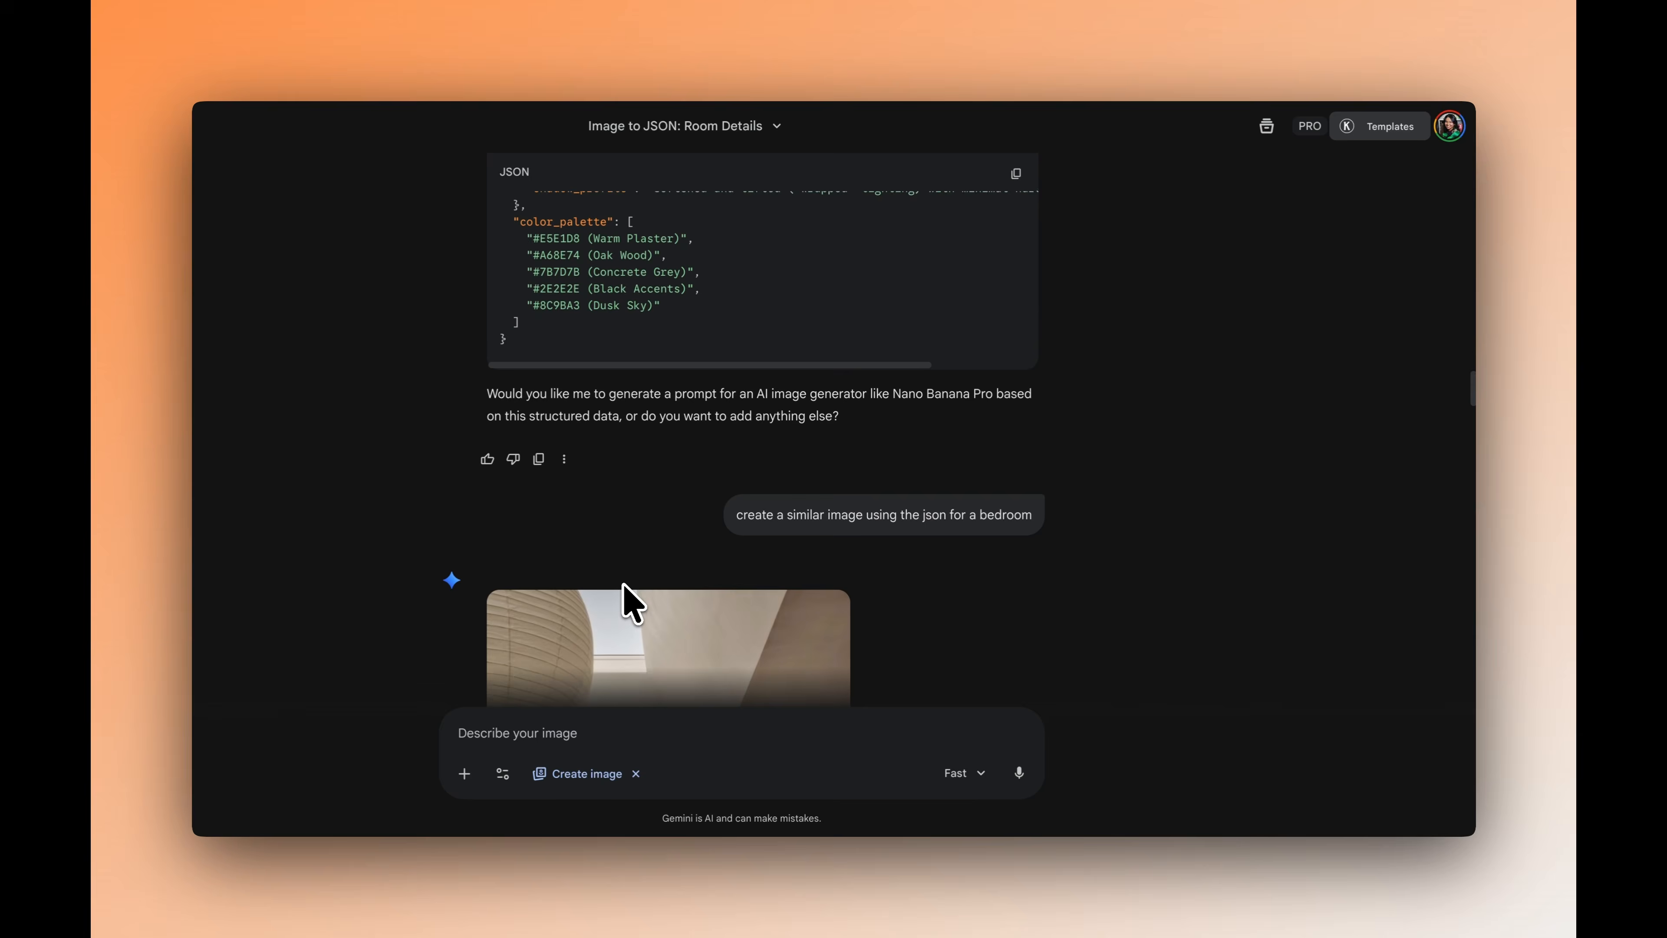
Review the bedroom image made from the JSON and the following Japandi bedroom render, leaving its enlarged view
{"action": "scroll", "coordinate": [625, 597], "scroll_direction": "down", "scroll_amount": 3}
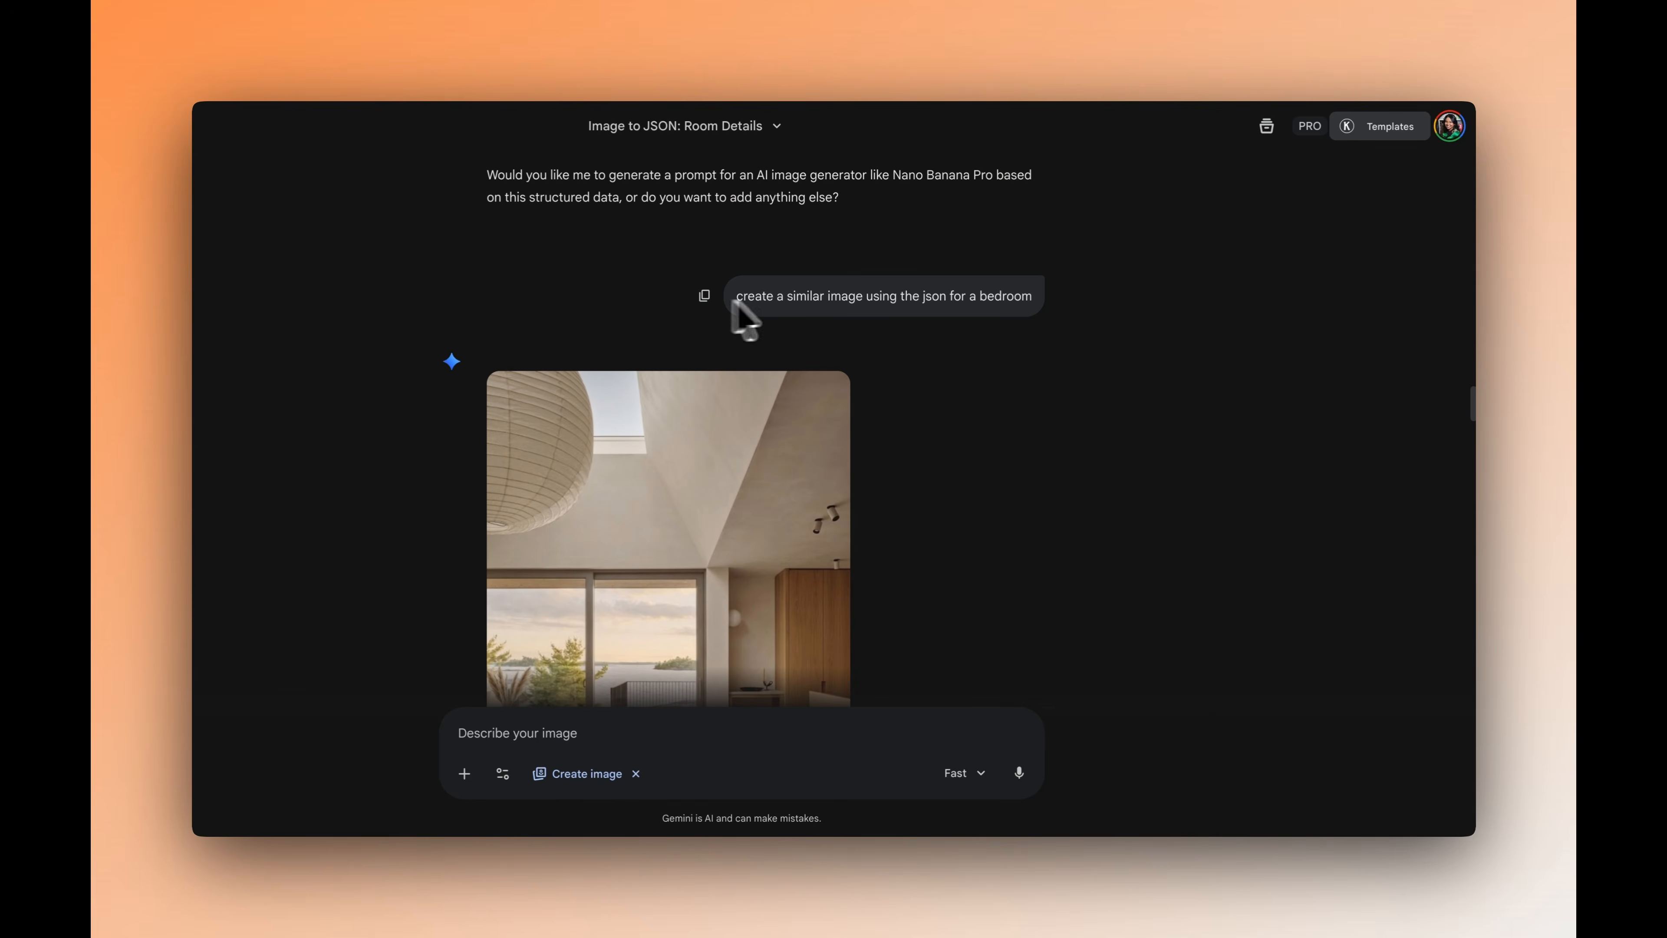
{"action": "scroll", "coordinate": [849, 409], "scroll_direction": "down", "scroll_amount": 1}
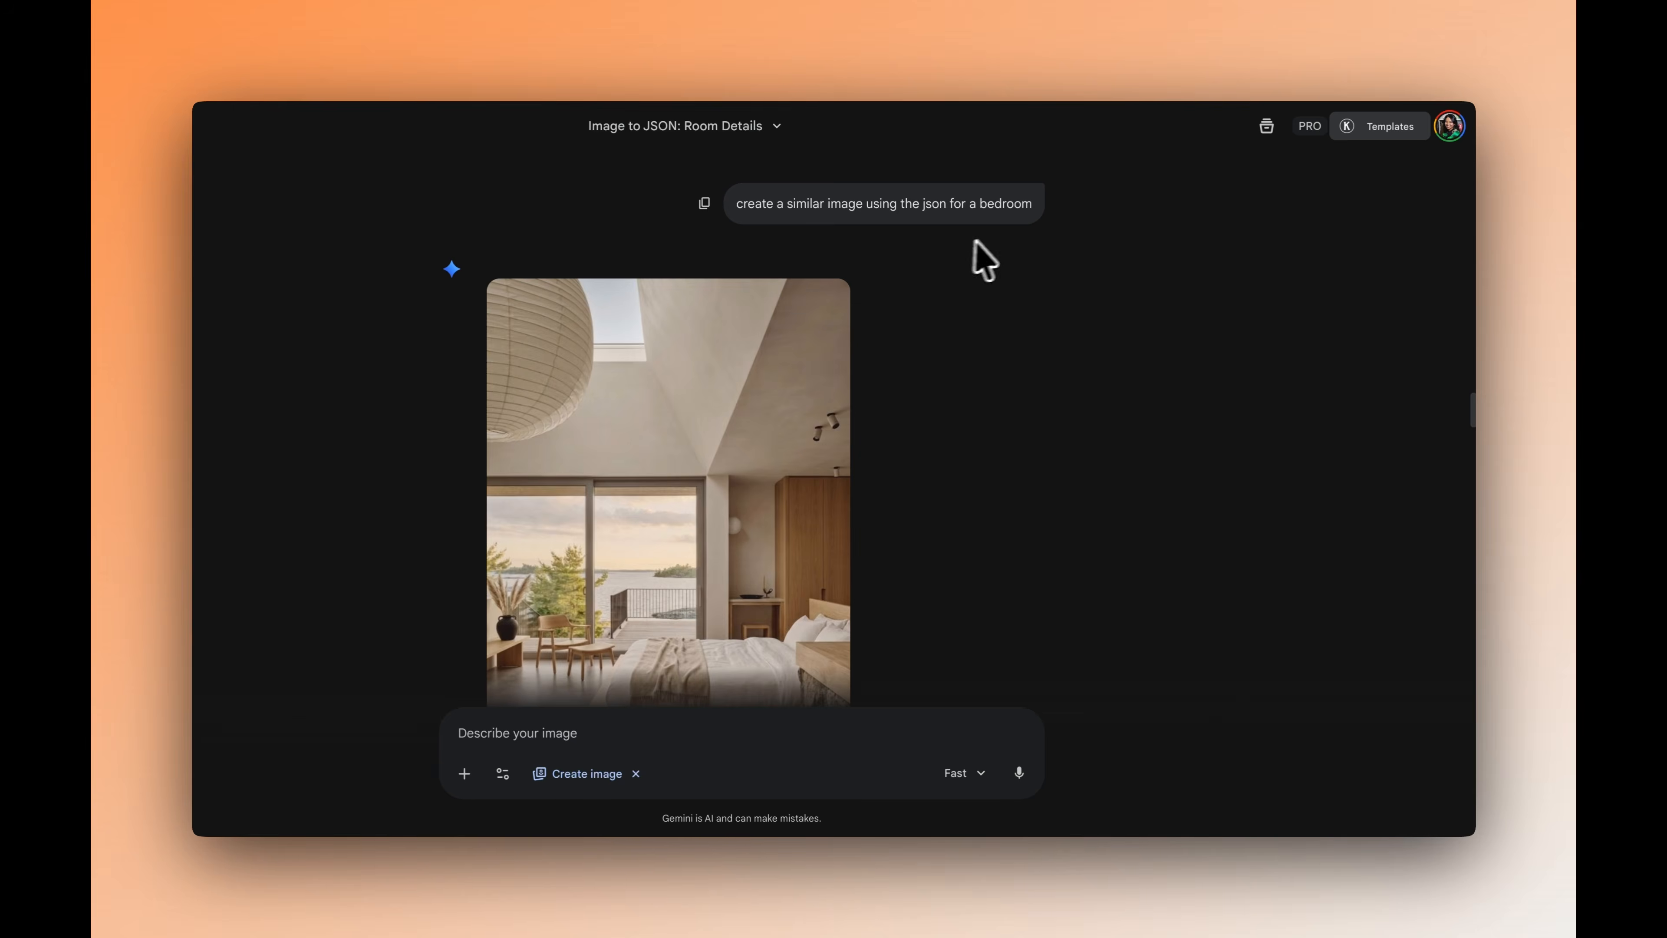
{"action": "scroll", "coordinate": [847, 394], "scroll_direction": "down", "scroll_amount": 2}
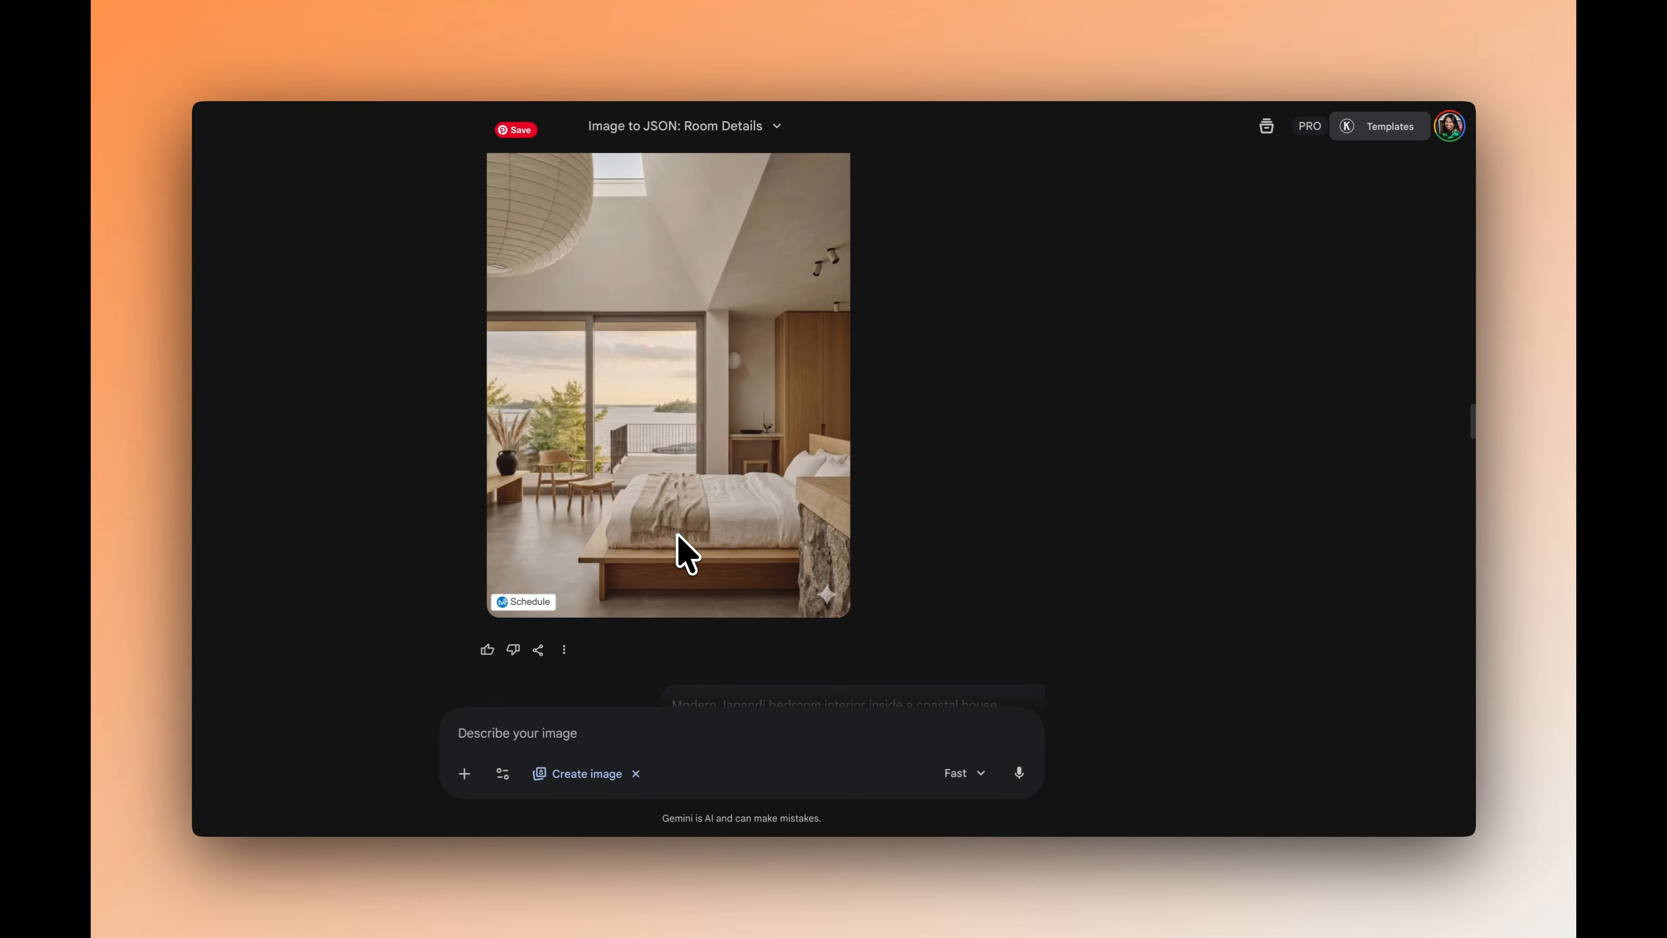
{"action": "scroll", "coordinate": [677, 534], "scroll_direction": "down", "scroll_amount": 6}
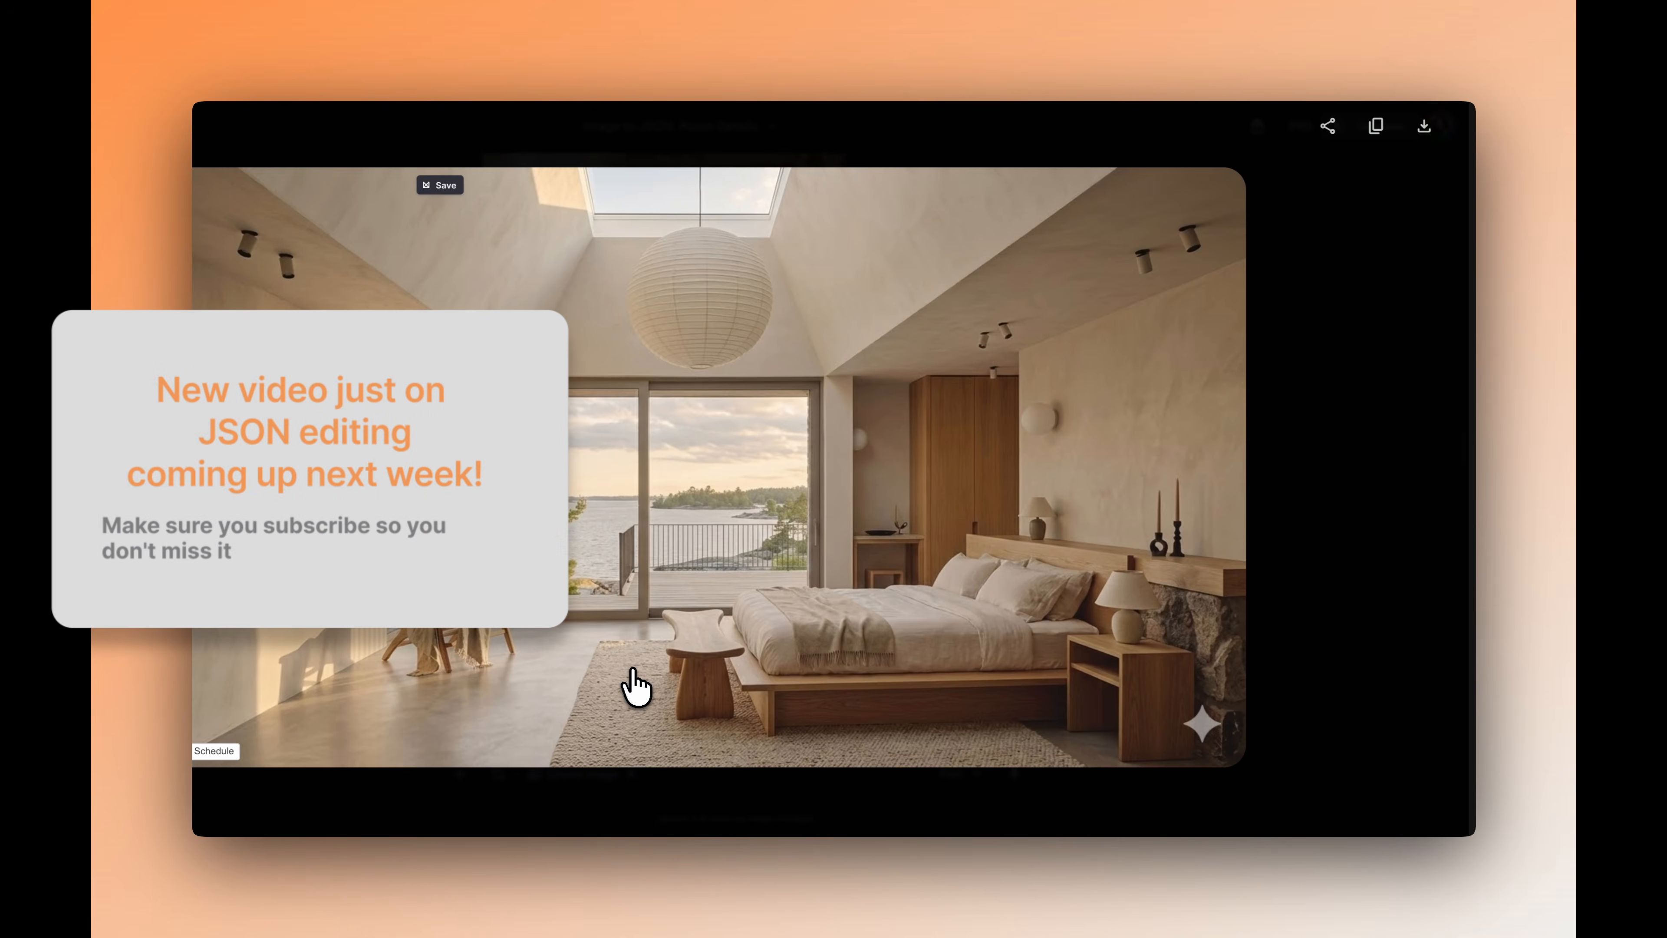
{"action": "key", "text": "Escape"}
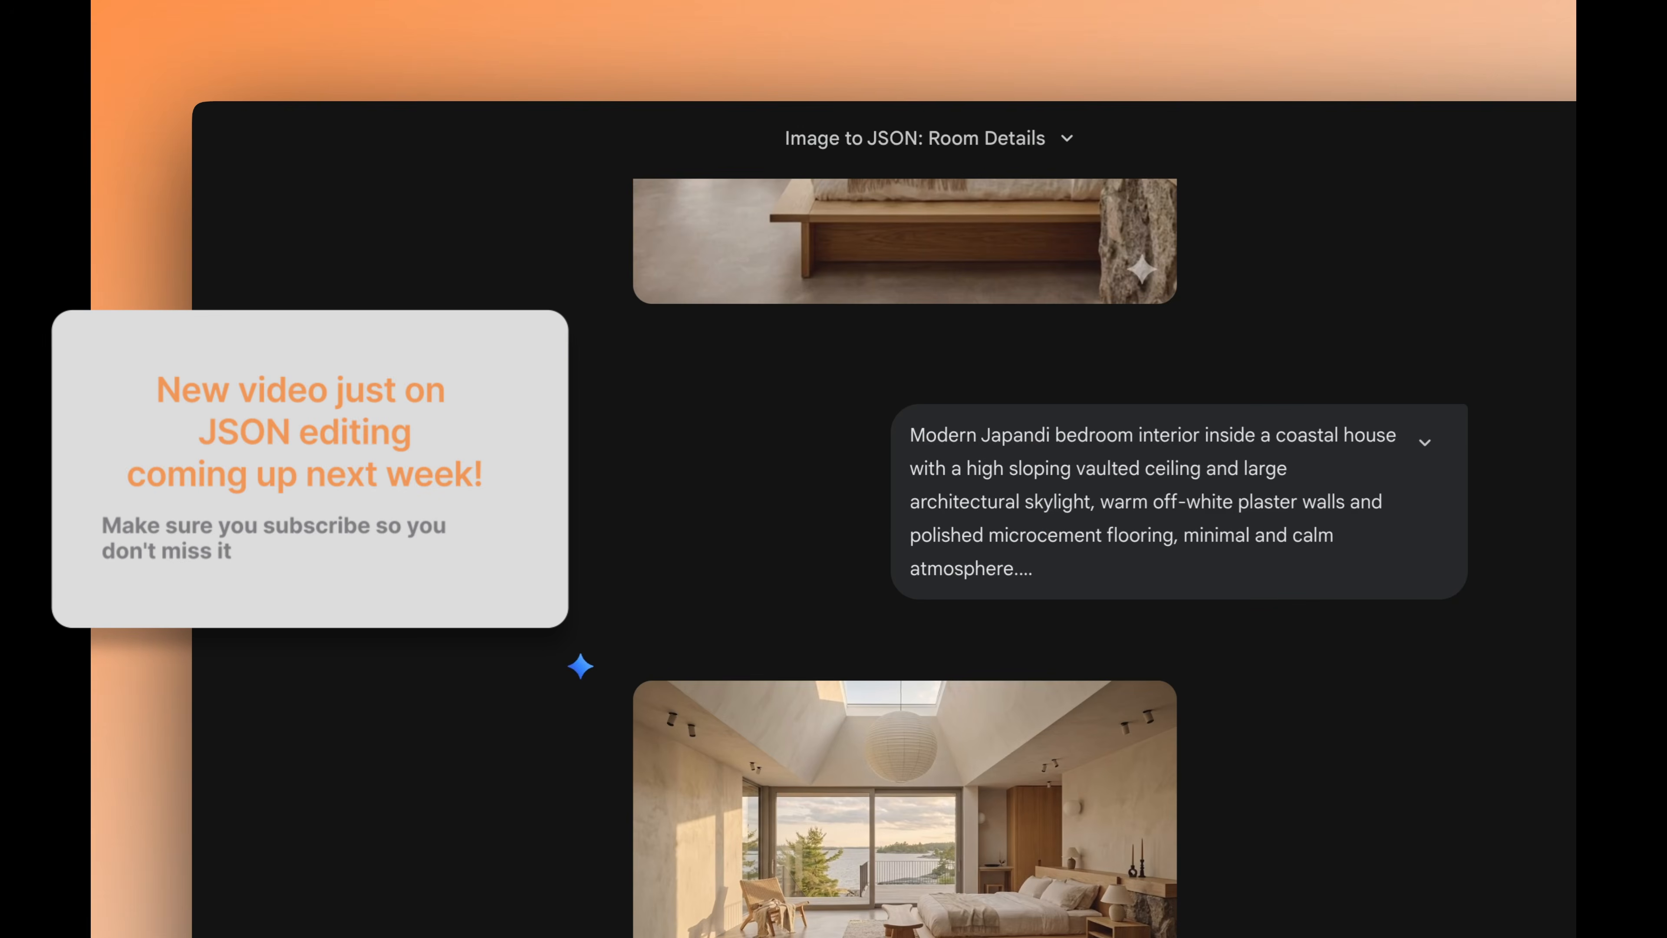